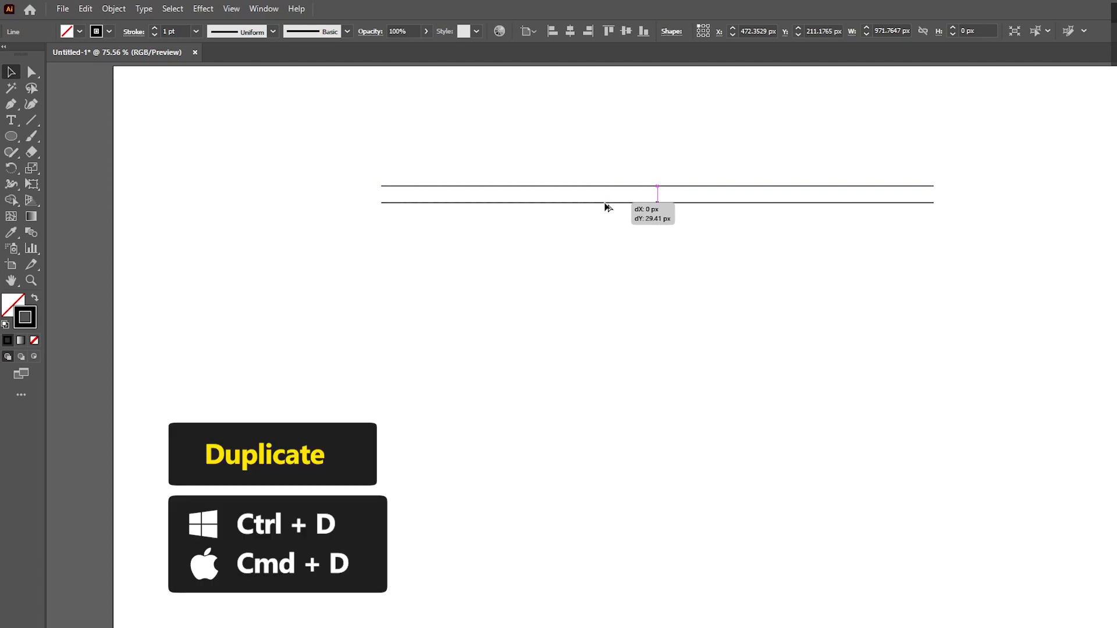
Repeat the 29.41 px downward line copy until there are nine evenly spaced horizontal lines
key(ctrl+d)
key(ctrl+d)
key(ctrl+d)
key(ctrl+d)
key(ctrl+d)
key(ctrl+d)
key(ctrl+d)
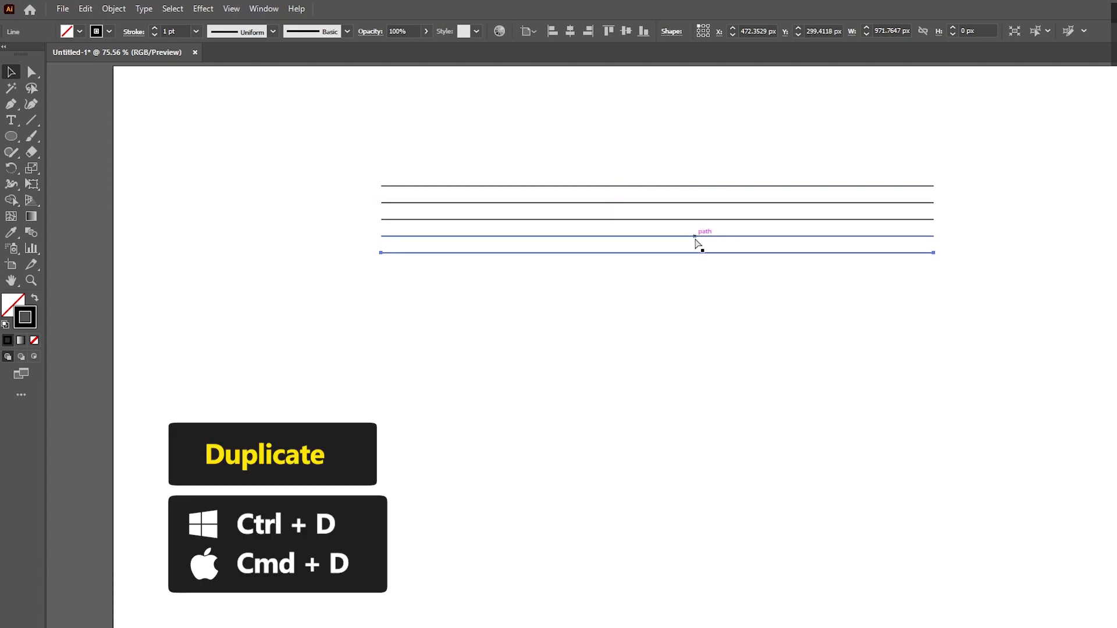
Select all nine horizontal lines and create a copy of them rotated by 90°
drag(608, 140, 698, 326)
click(11, 168)
double_click(11, 169)
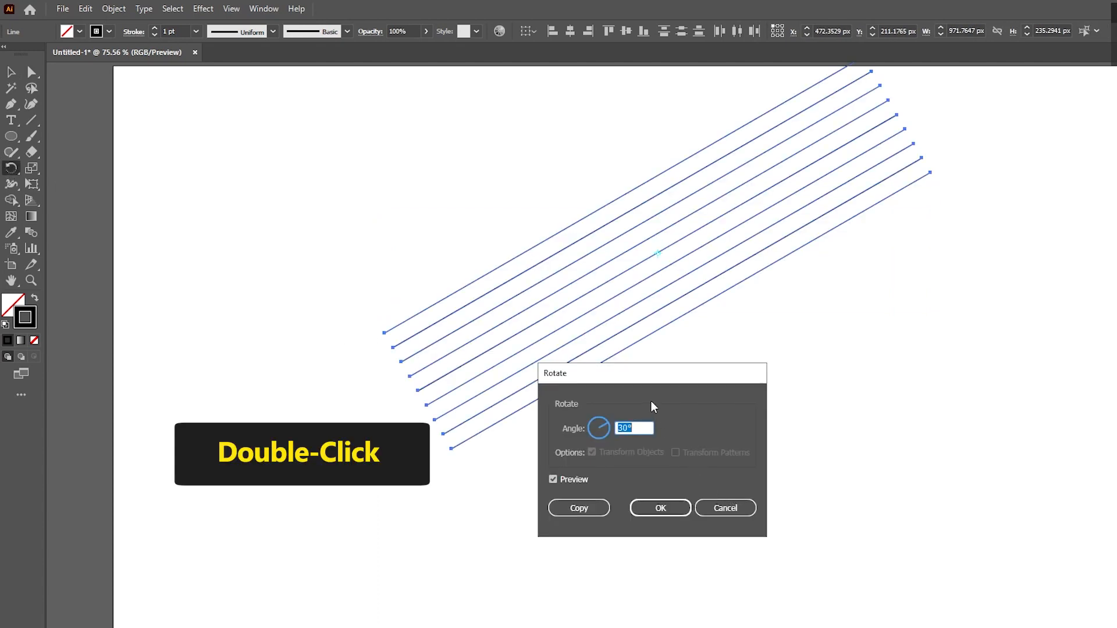
text(90)
click(588, 509)
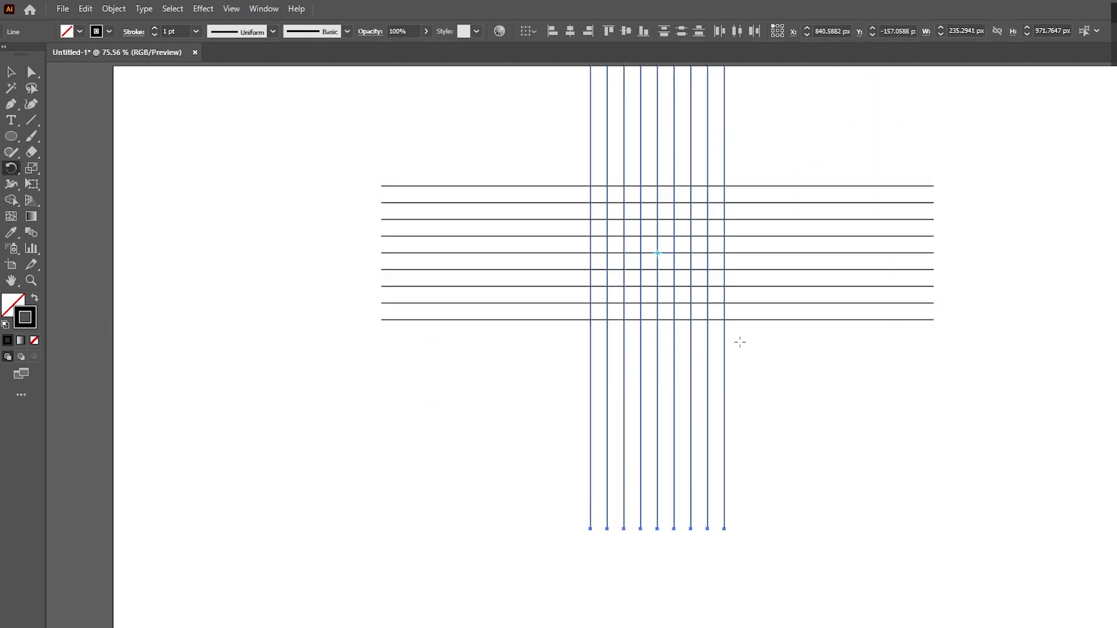
Move the entire crossed line grid down about 211 px on the artboard and deselect it
click(10, 72)
drag(448, 124, 845, 457)
drag(654, 192, 658, 312)
click(798, 269)
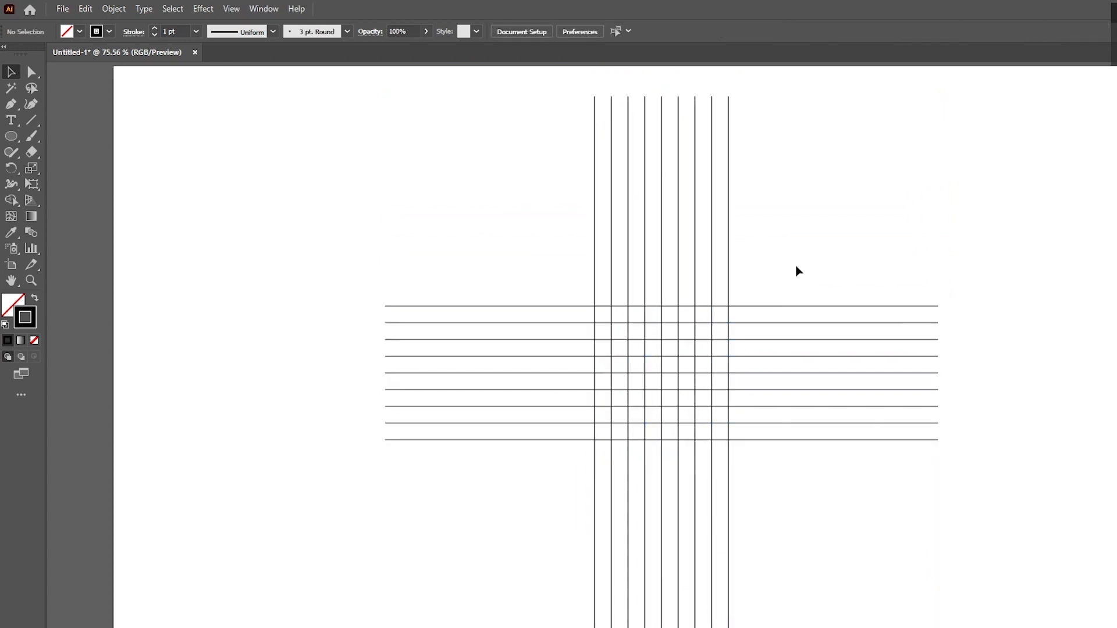
Select the four leftmost vertical lines and create a copy of them rotated by 30°
drag(558, 230, 647, 283)
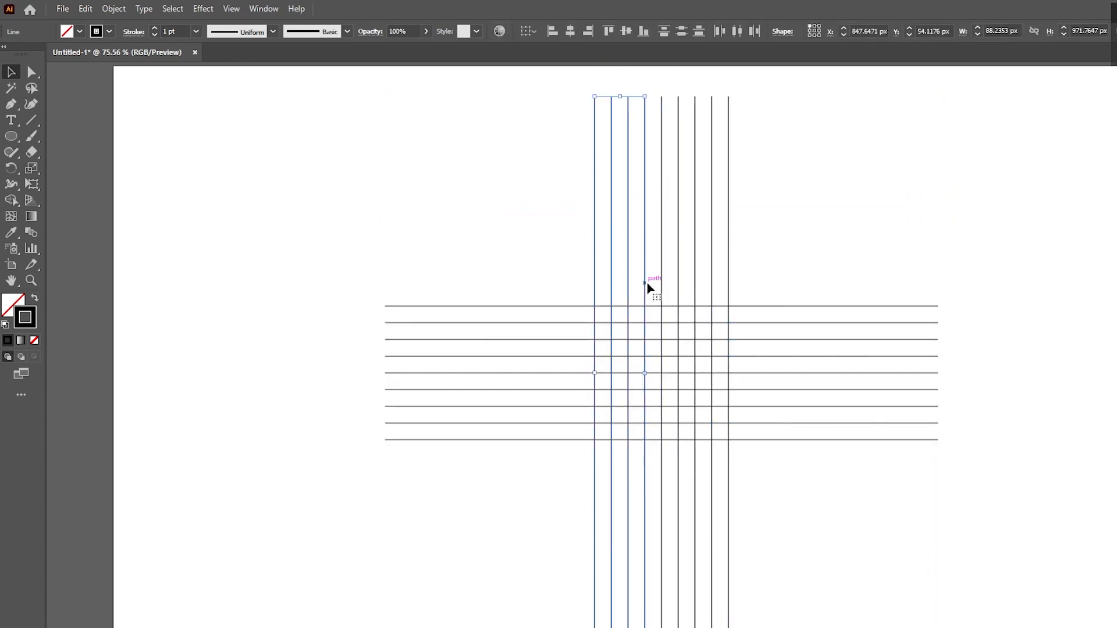
double_click(11, 168)
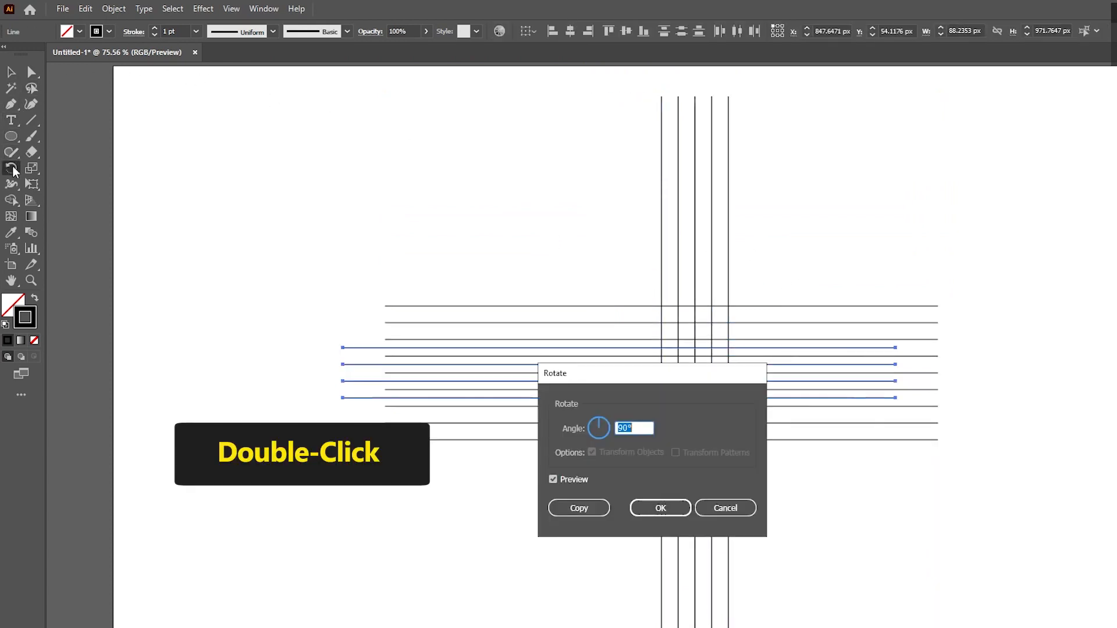
text(3)
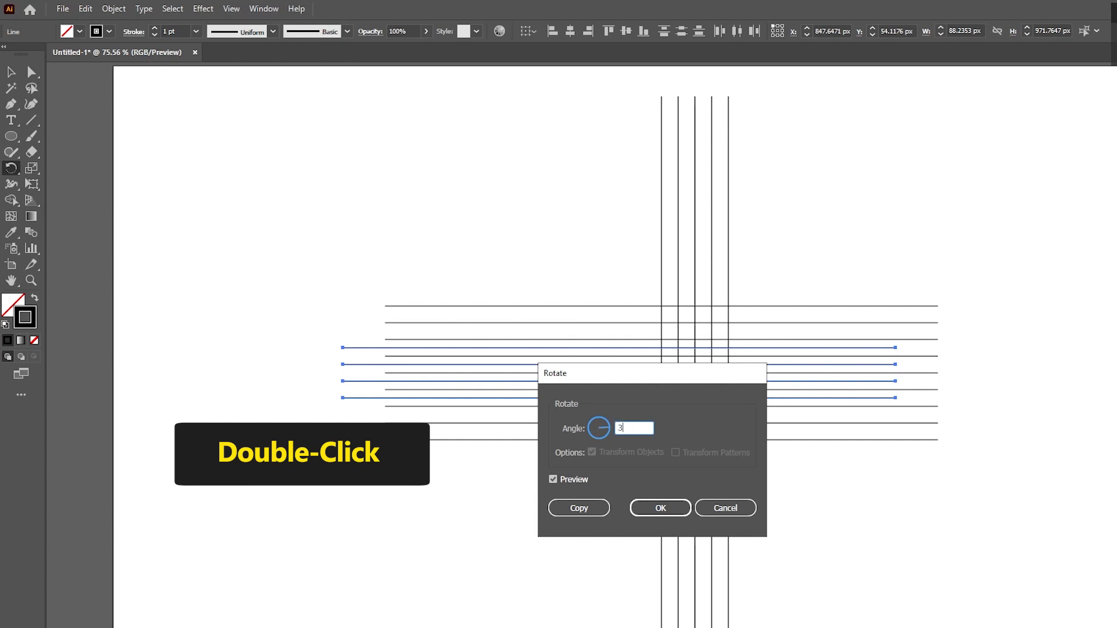
text(0)
click(554, 480)
click(553, 481)
click(571, 509)
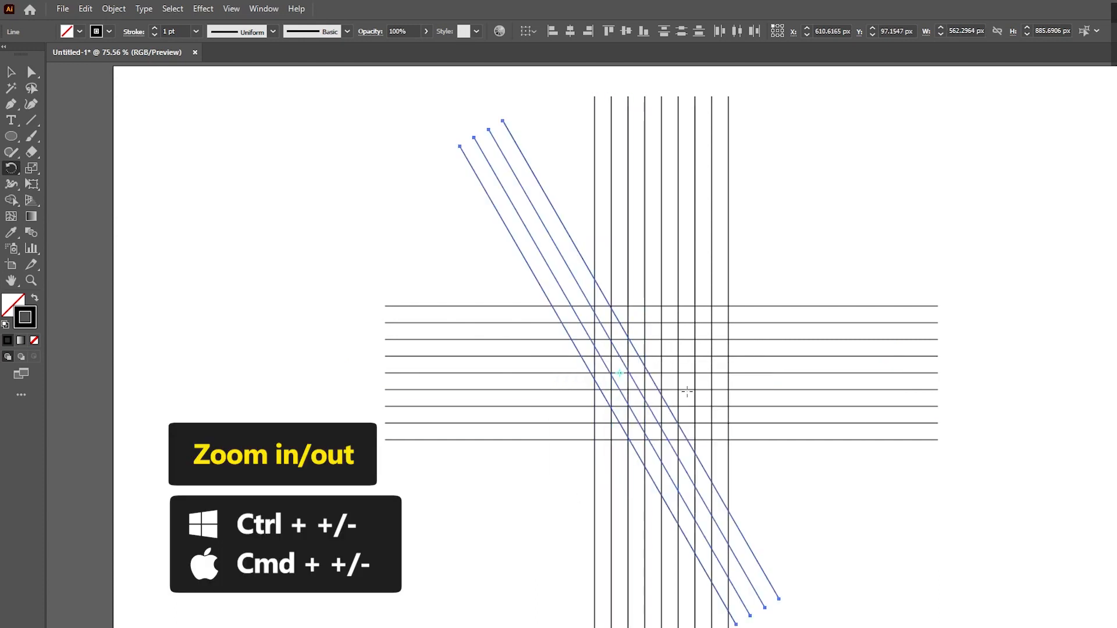
Move the four diagonal lines about 42 px right so the second one crosses the grid's upper-left intersection
key(v)
scroll(561, 295, up, 3)
scroll(567, 299, up, 1)
drag(580, 333, 675, 343)
scroll(742, 365, up, 6)
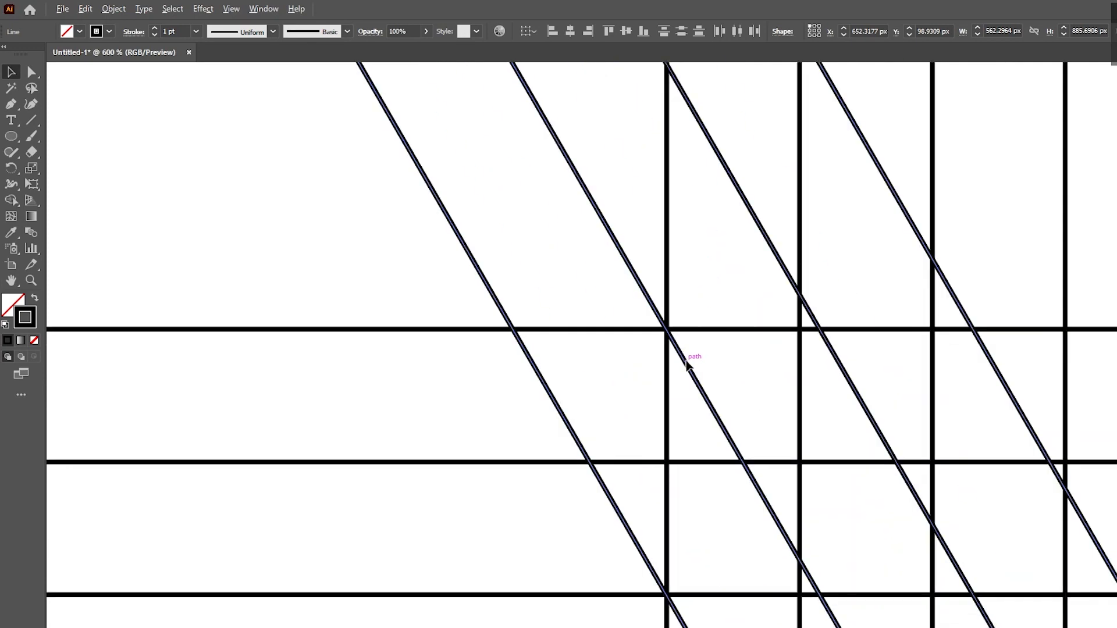
scroll(613, 320, down, 9)
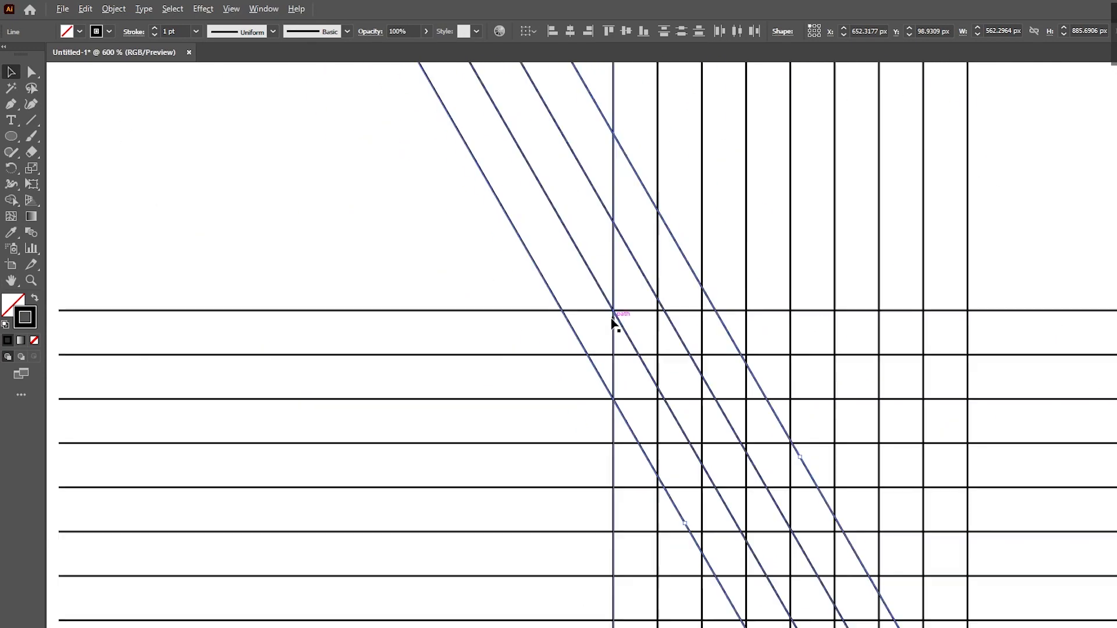
Set the stroke weight of all the grid and diagonal lines to 0.25 pt
click(807, 468)
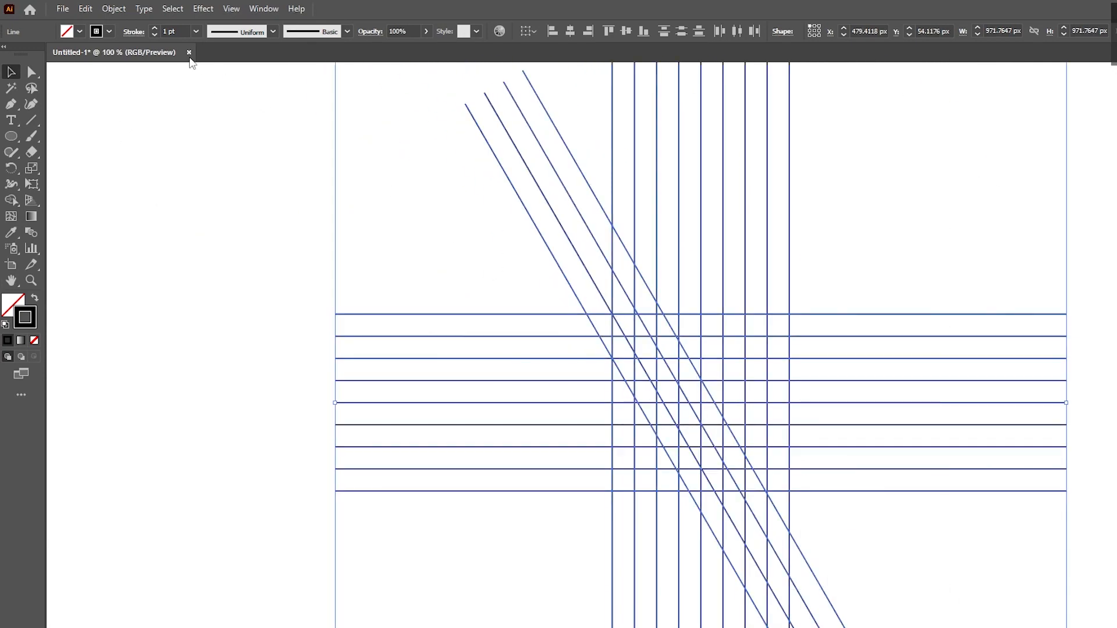
click(196, 31)
click(187, 43)
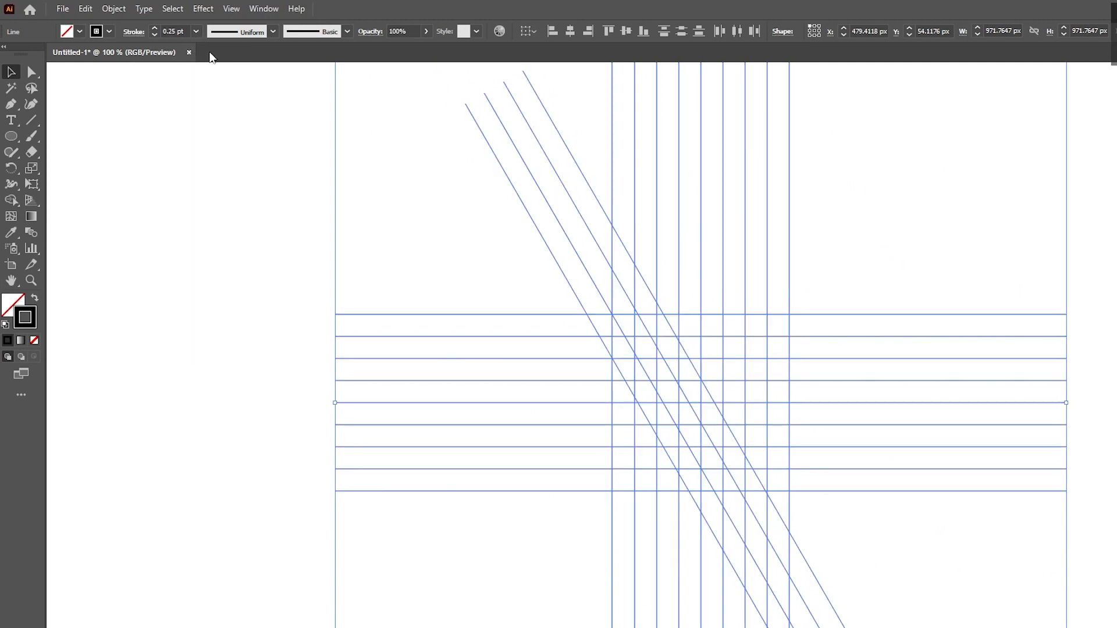
click(903, 241)
Fine-tune the four diagonal lines' position so the second one passes exactly through the grid's upper-left intersection
drag(395, 122, 580, 212)
scroll(640, 329, up, 10)
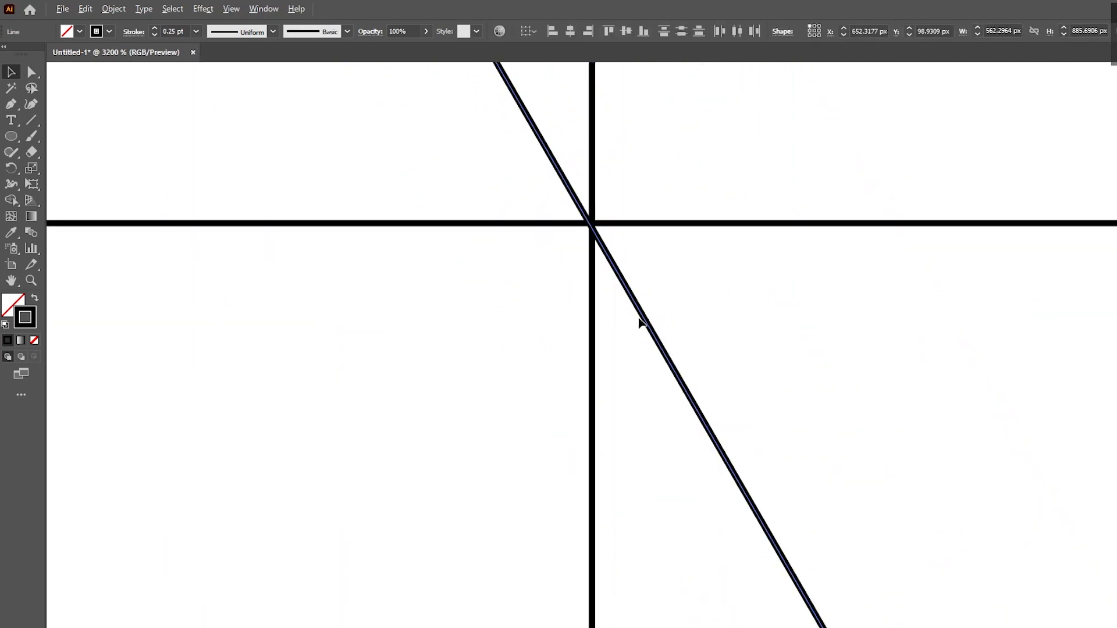
scroll(646, 267, up, 4)
drag(491, 236, 497, 237)
key(ctrl+0)
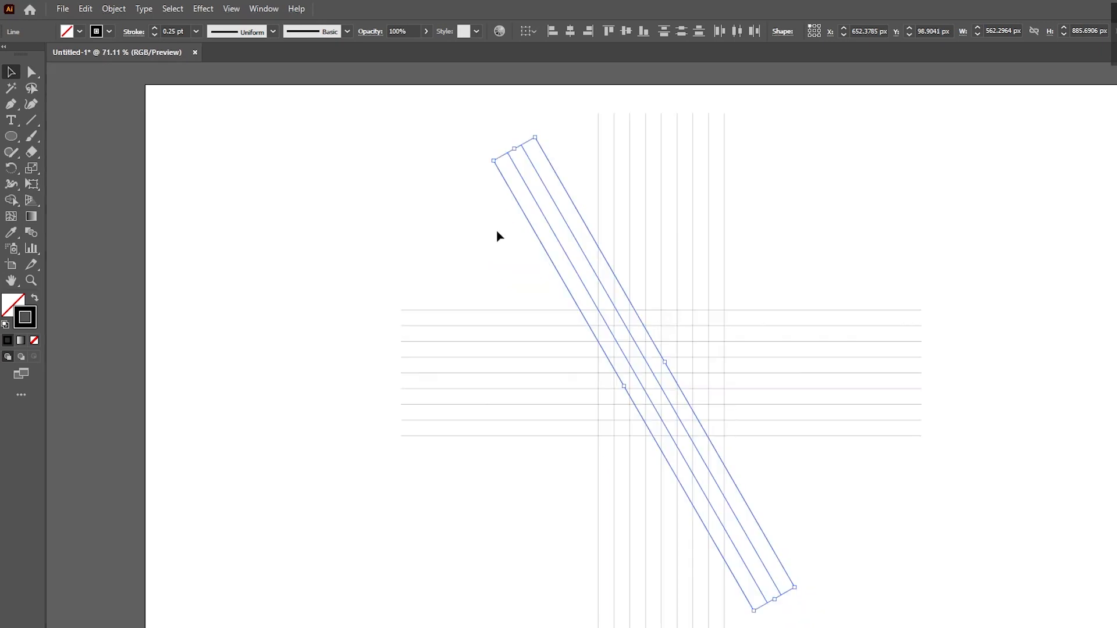
click(764, 278)
Delete the second, third and fourth vertical lines from the left of the grid
key(ctrl+1)
drag(770, 272, 769, 328)
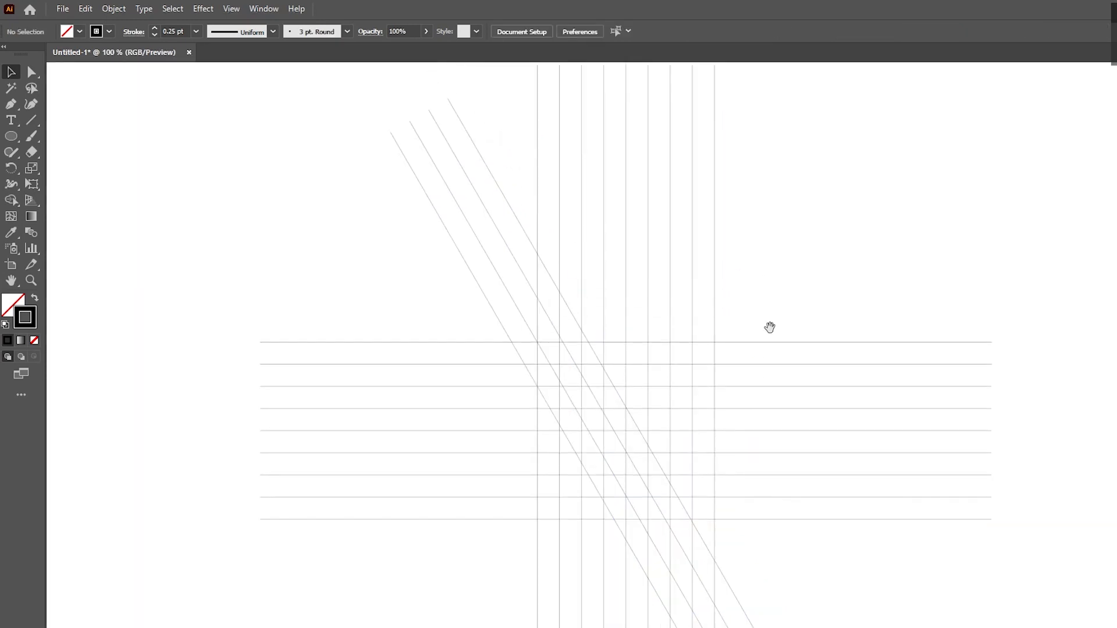
drag(611, 256, 609, 255)
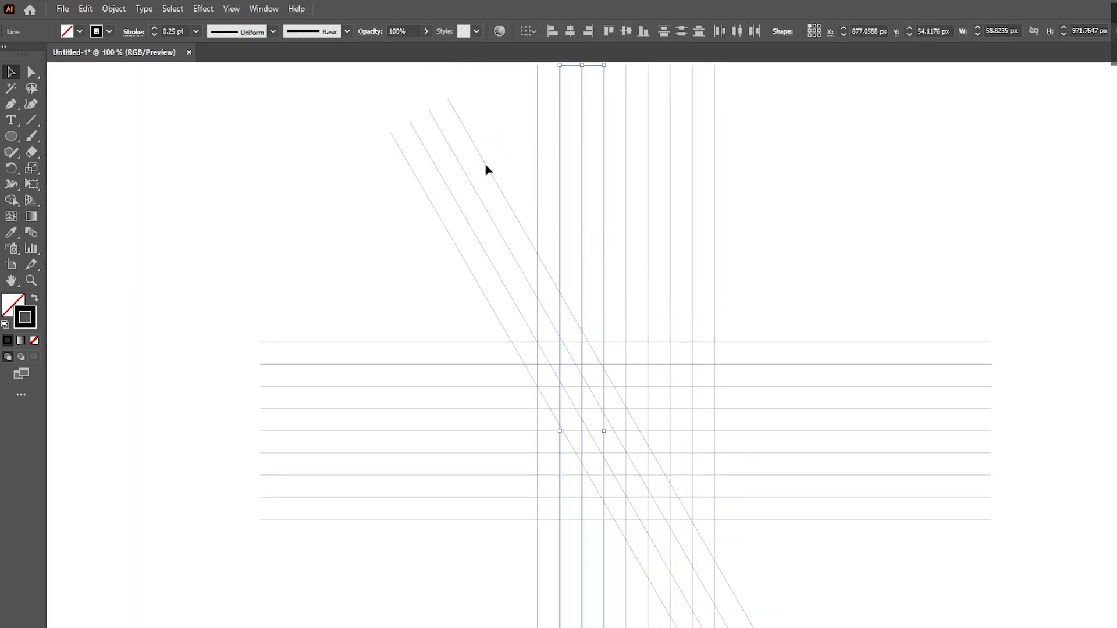
click(85, 9)
click(100, 170)
Draw a circle about 147 px in diameter spanning the upper five grid rows, tangent to the second vertical line from the right
drag(779, 244, 748, 201)
click(14, 138)
drag(544, 282, 655, 374)
scroll(601, 394, up, 4)
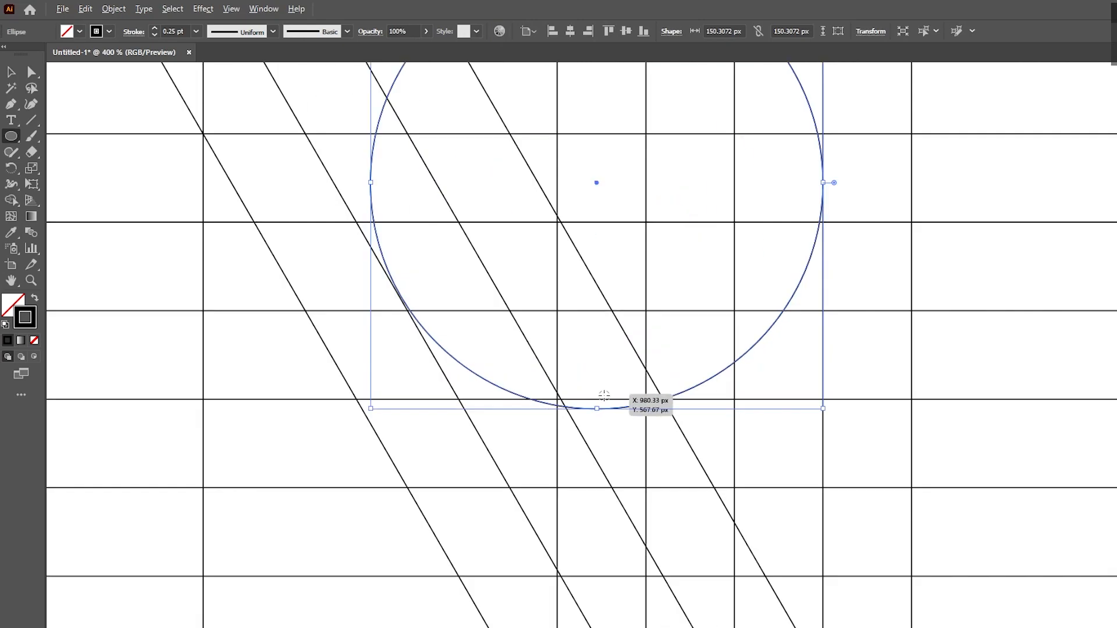
drag(597, 410, 597, 401)
key(space)
drag(709, 283, 684, 463)
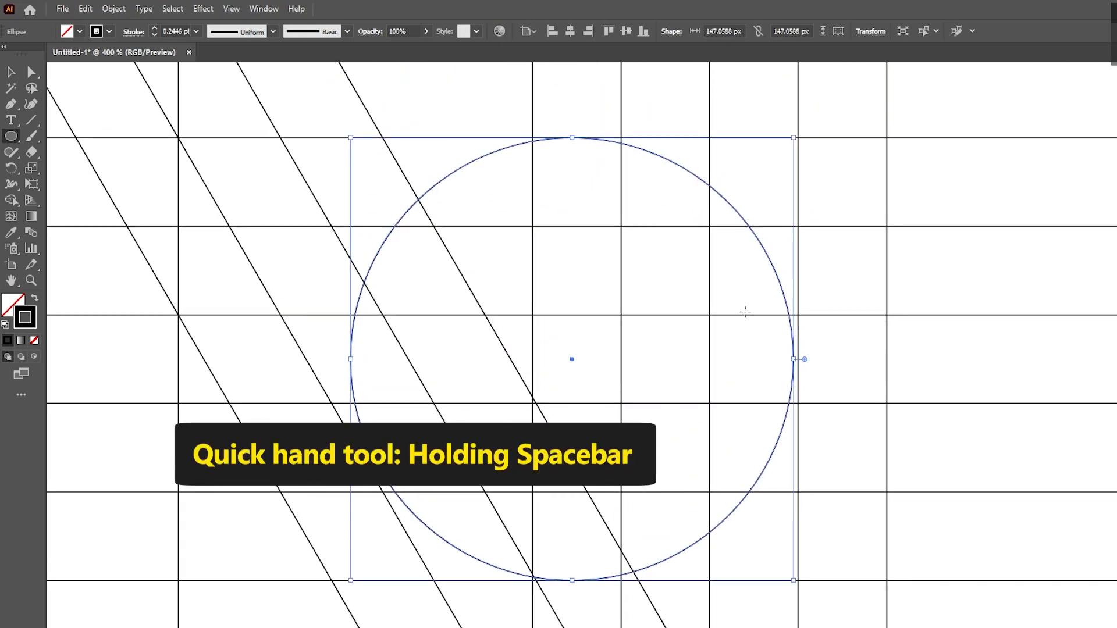
key(v)
drag(777, 276, 782, 277)
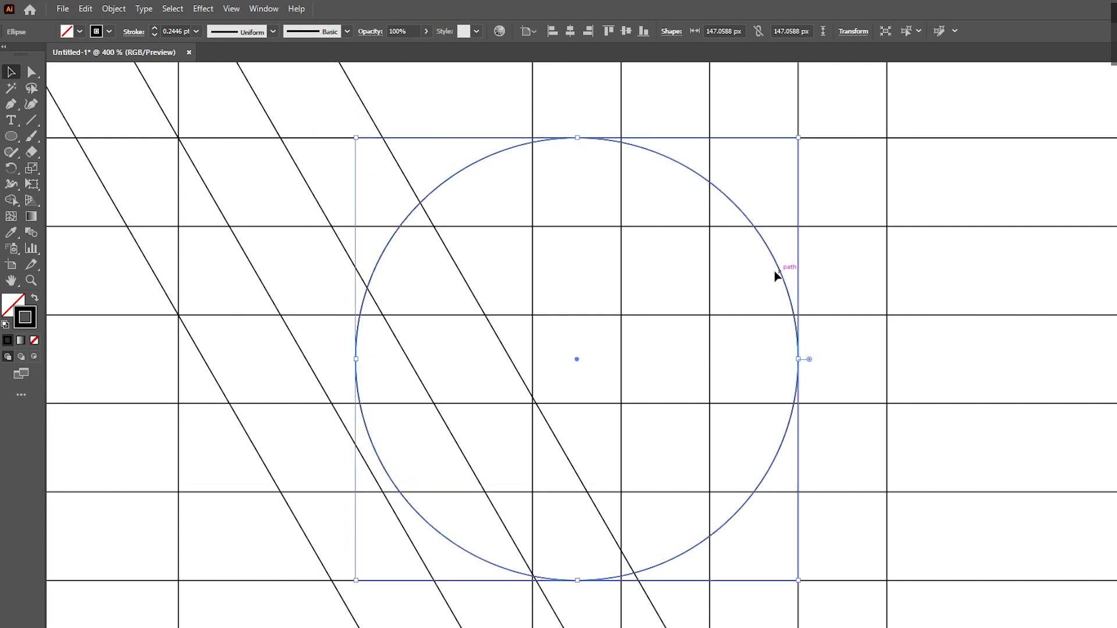
Paste a copy of the circle in front and shrink it concentrically by one grid cell all around
scroll(673, 273, down, 1)
click(86, 10)
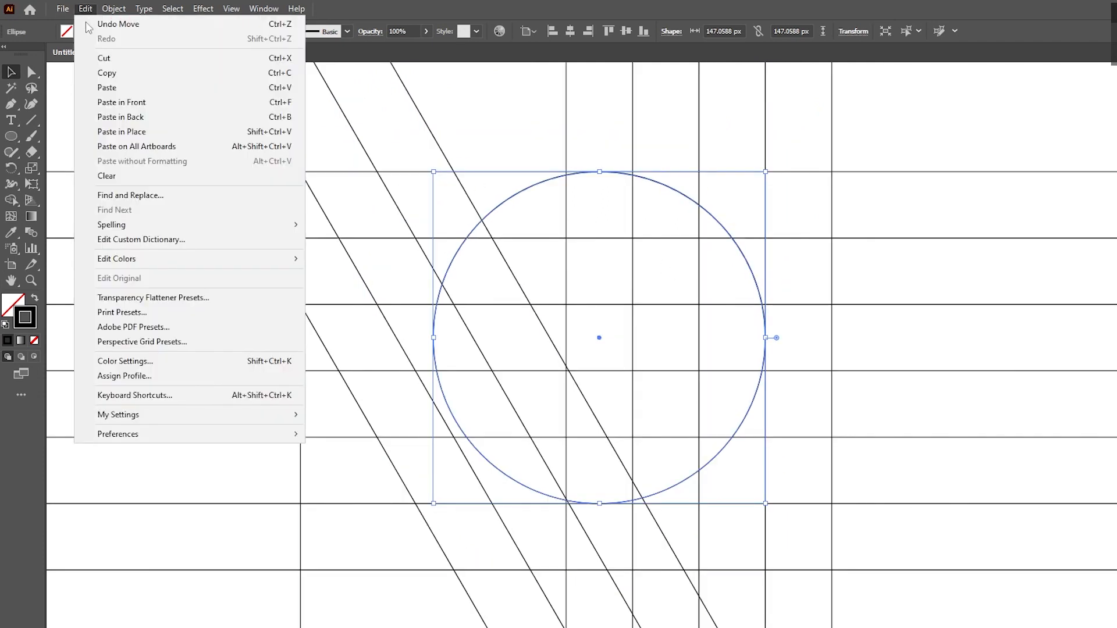
click(108, 74)
click(85, 10)
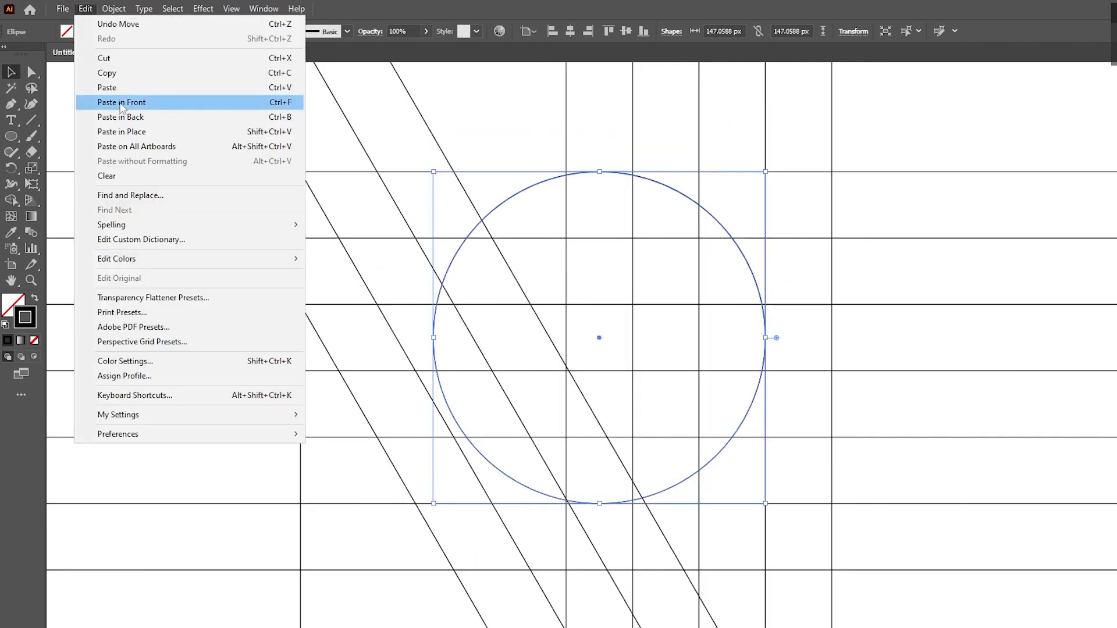
click(116, 103)
drag(767, 338, 699, 336)
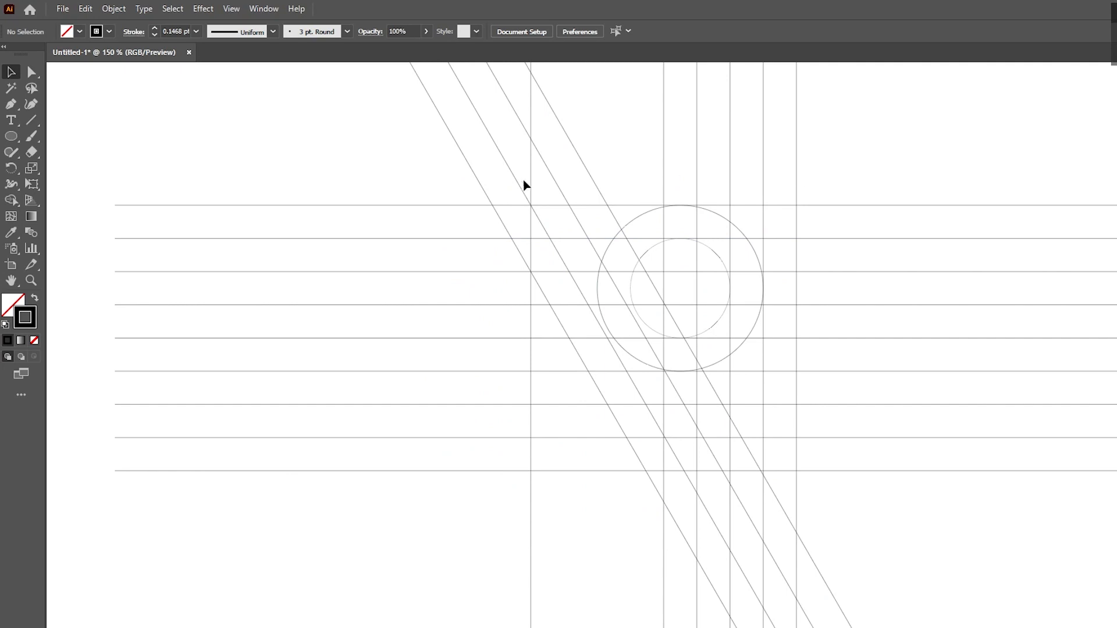
Select all artwork and, with black fill and no stroke, merge the upper bar and curved bowl regions using Shape Builder
drag(444, 185, 947, 548)
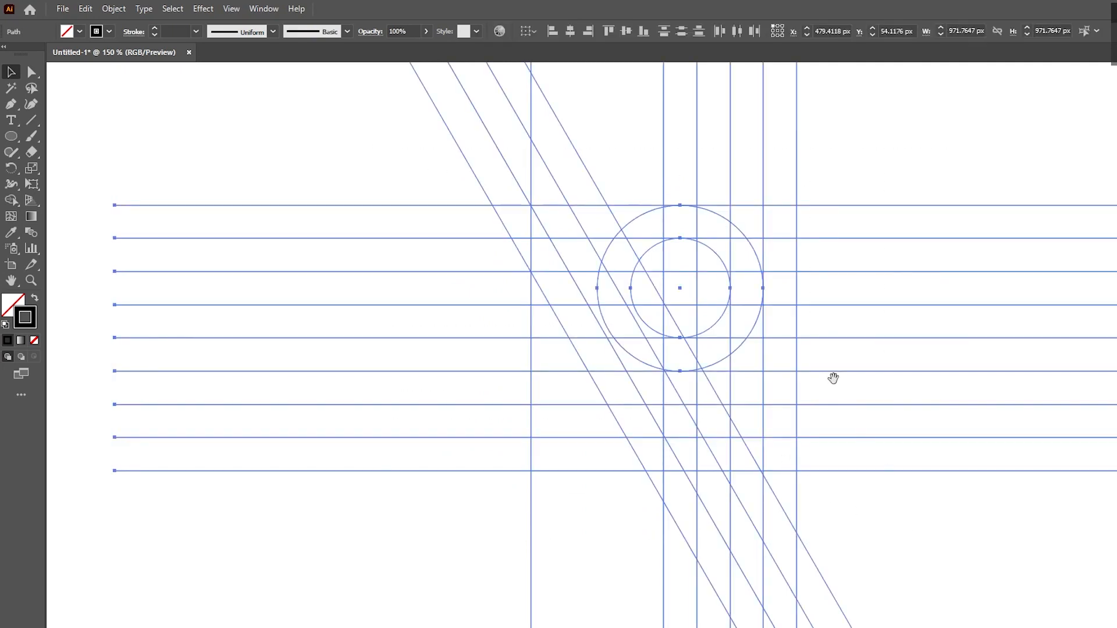
drag(833, 379, 782, 384)
click(7, 199)
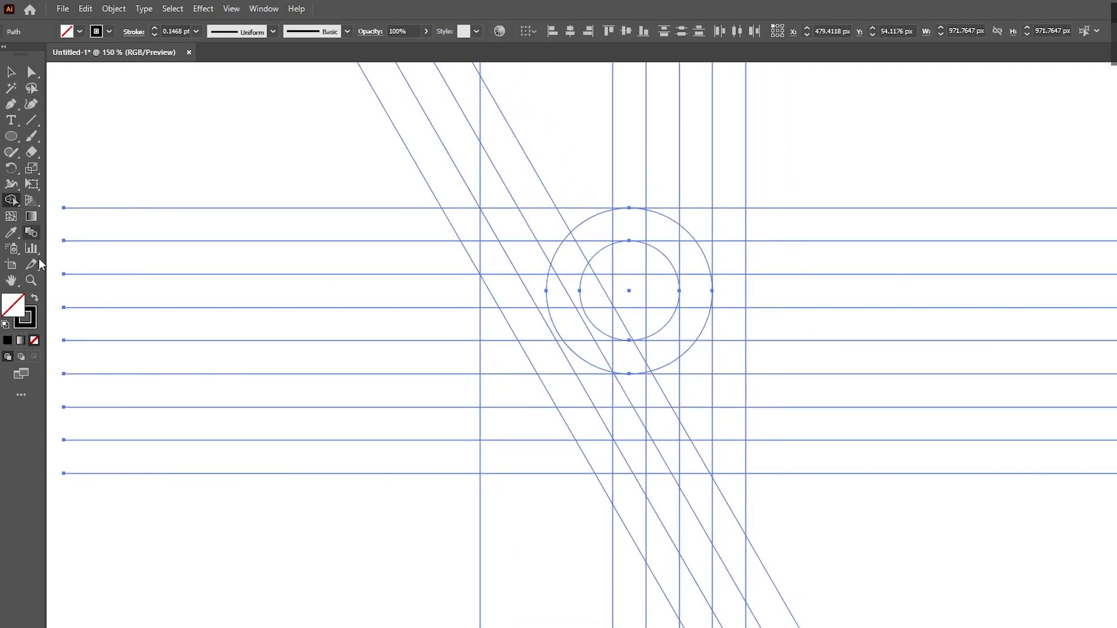
click(34, 298)
key(ctrl)
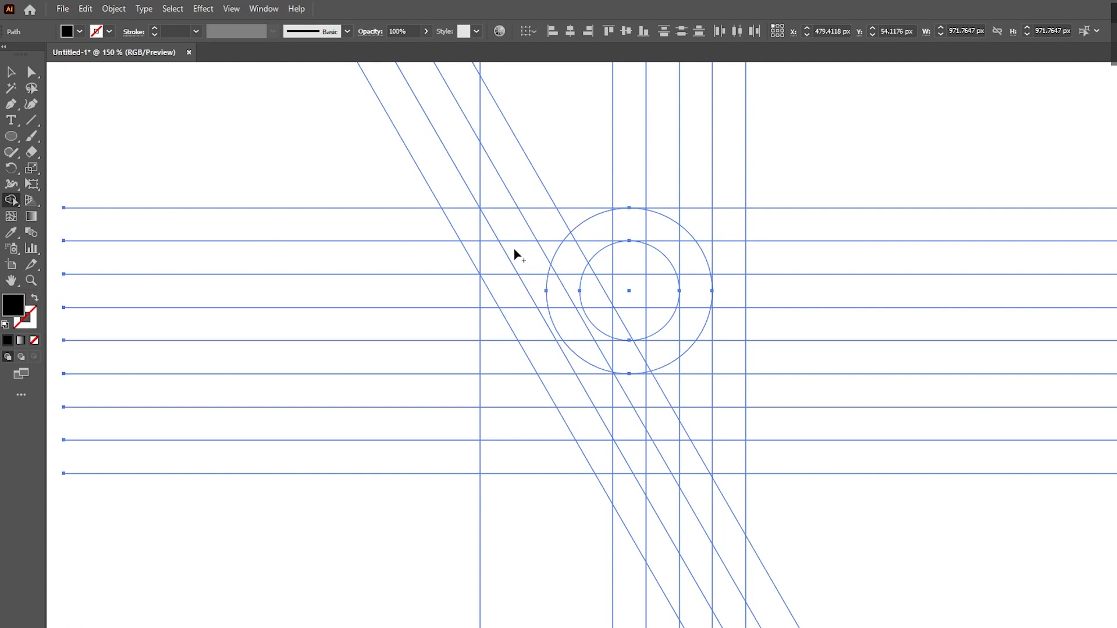
mouse_move(488, 233)
mouse_down()
mouse_move(618, 218)
mouse_move(664, 228)
mouse_move(686, 248)
mouse_move(689, 309)
mouse_move(641, 353)
mouse_up()
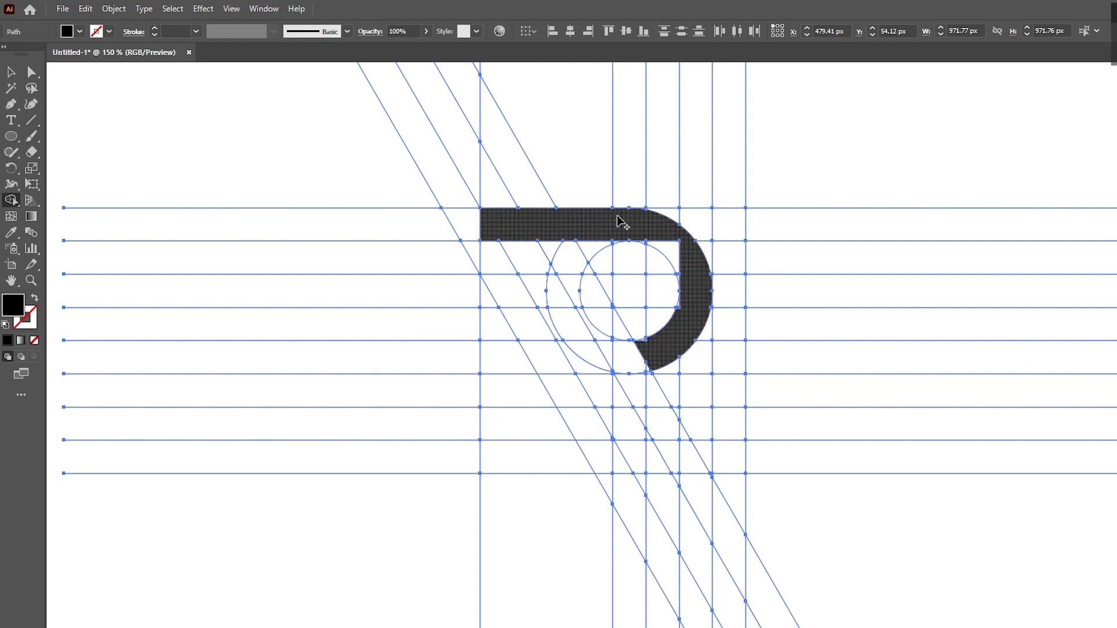
Merge the remaining pieces along the ring's inner curve into the black bowl shape
scroll(665, 239, up, 2)
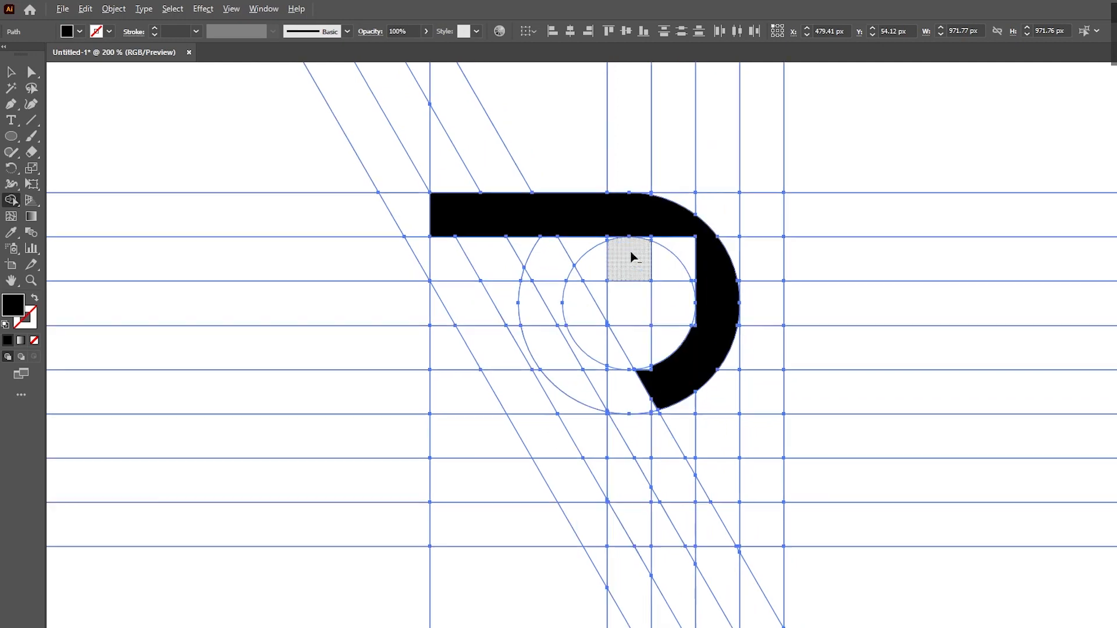
drag(654, 239, 746, 281)
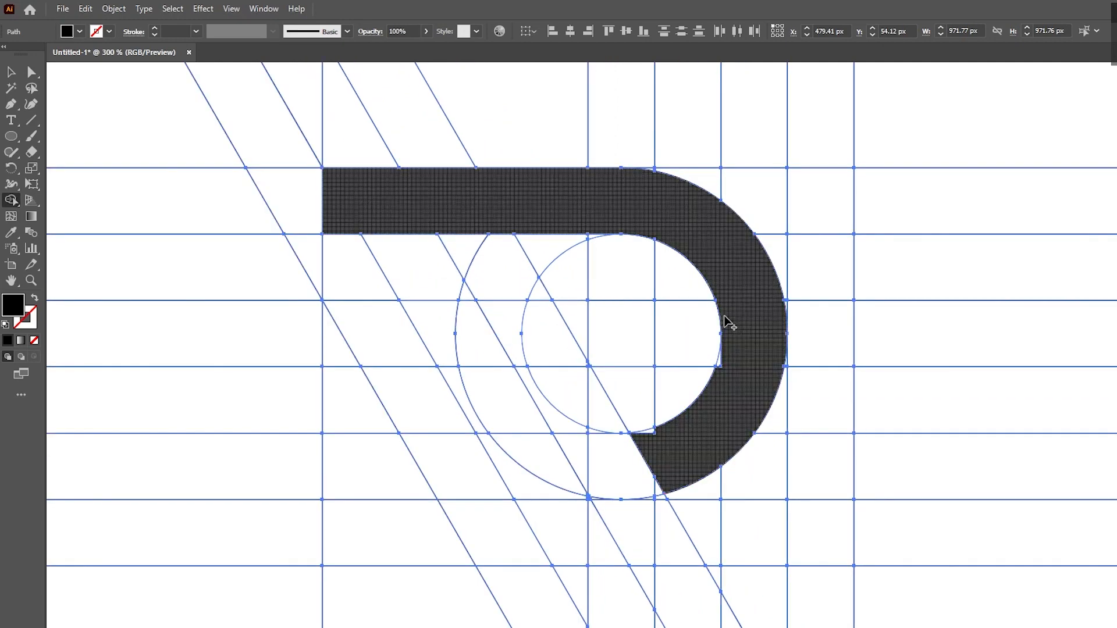
scroll(724, 314, up, 4)
drag(738, 324, 729, 327)
drag(498, 594, 458, 599)
scroll(770, 495, down, 2)
drag(694, 232, 744, 417)
drag(505, 460, 714, 247)
scroll(678, 250, down, 3)
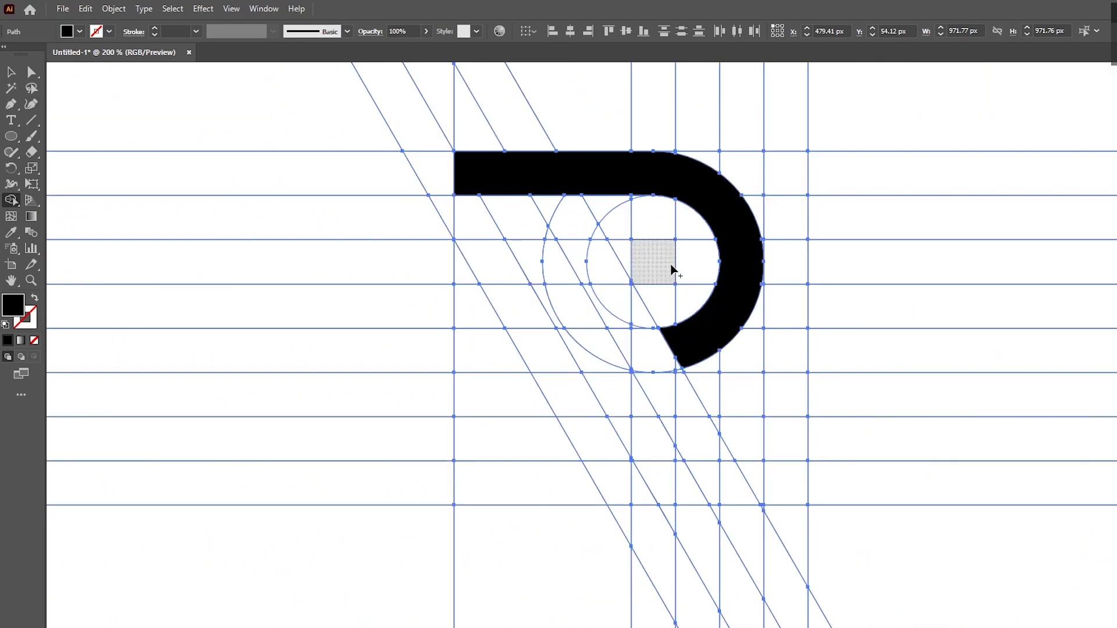
Merge the third-row bar and its connected diagonal band into one black leg shape, including the small leftover pieces
mouse_move(462, 281)
mouse_down()
mouse_move(495, 264)
mouse_move(604, 269)
mouse_move(714, 486)
mouse_move(739, 499)
mouse_up()
scroll(665, 324, up, 3)
mouse_move(674, 452)
mouse_down()
mouse_move(715, 482)
mouse_move(673, 455)
mouse_move(665, 483)
mouse_move(636, 472)
mouse_up()
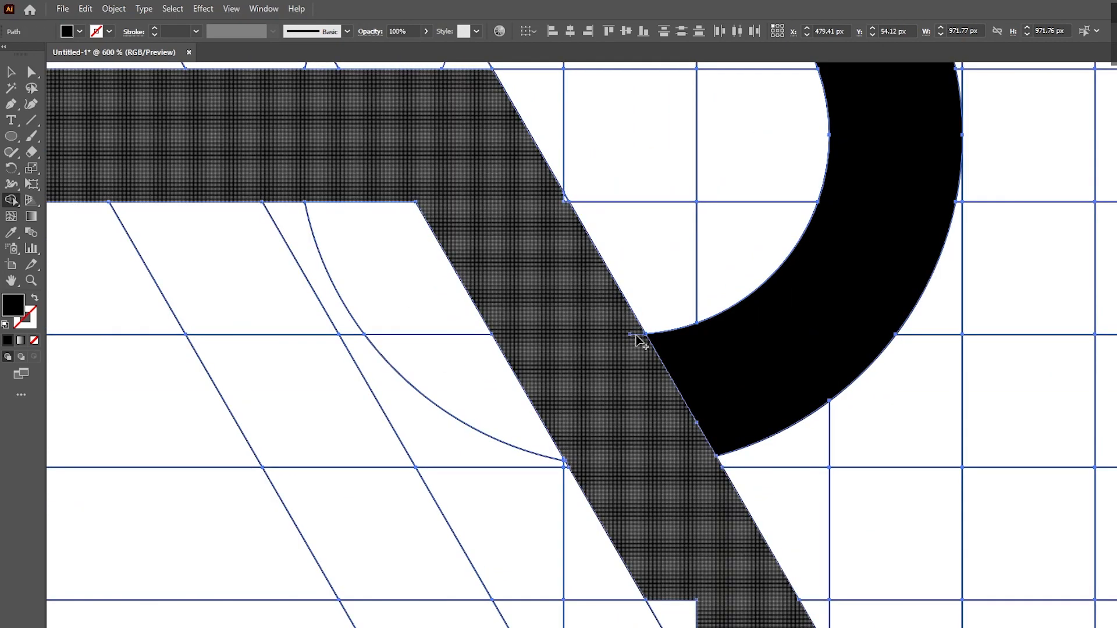
mouse_move(698, 559)
mouse_down()
mouse_move(658, 343)
mouse_move(664, 451)
mouse_move(822, 544)
mouse_move(817, 503)
mouse_up()
scroll(813, 499, down, 3)
Merge the fifth-row bar and the diagonal band below it into a second black leg ending at the lowest horizontal line
drag(716, 341, 710, 424)
mouse_move(443, 394)
mouse_down()
mouse_move(526, 407)
mouse_move(576, 431)
mouse_move(653, 613)
mouse_move(678, 607)
mouse_up()
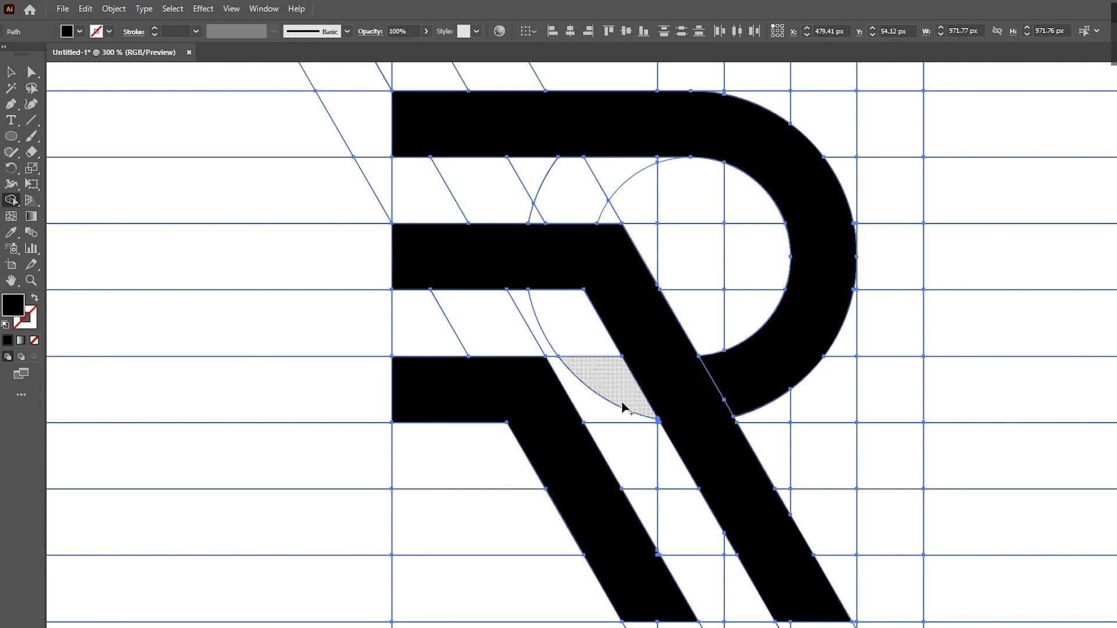
scroll(524, 456, up, 3)
scroll(526, 424, down, 3)
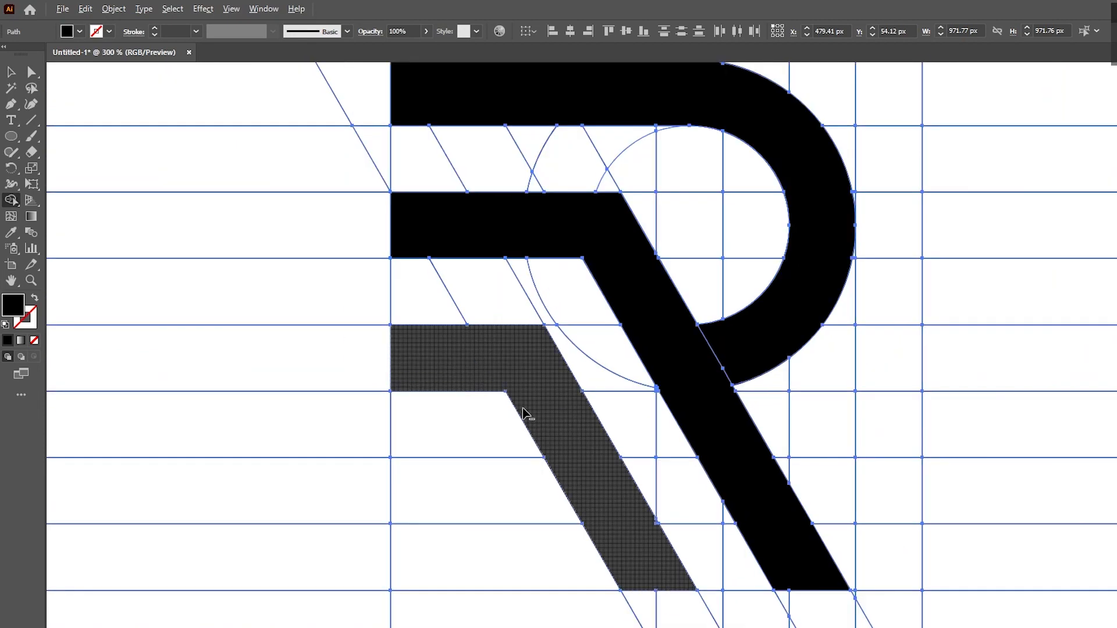
Inspect the joins of the black R shapes and deselect the artwork
drag(715, 341, 659, 478)
scroll(704, 374, up, 1)
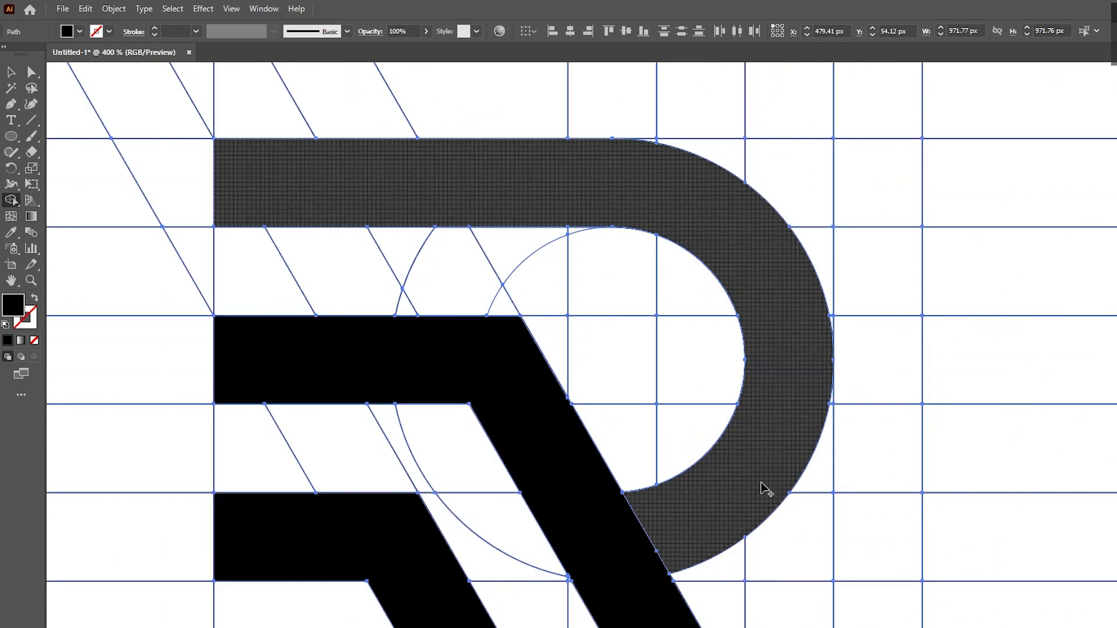
mouse_move(686, 510)
mouse_down()
mouse_move(624, 522)
mouse_move(743, 474)
mouse_move(722, 459)
mouse_up()
scroll(657, 412, down, 3)
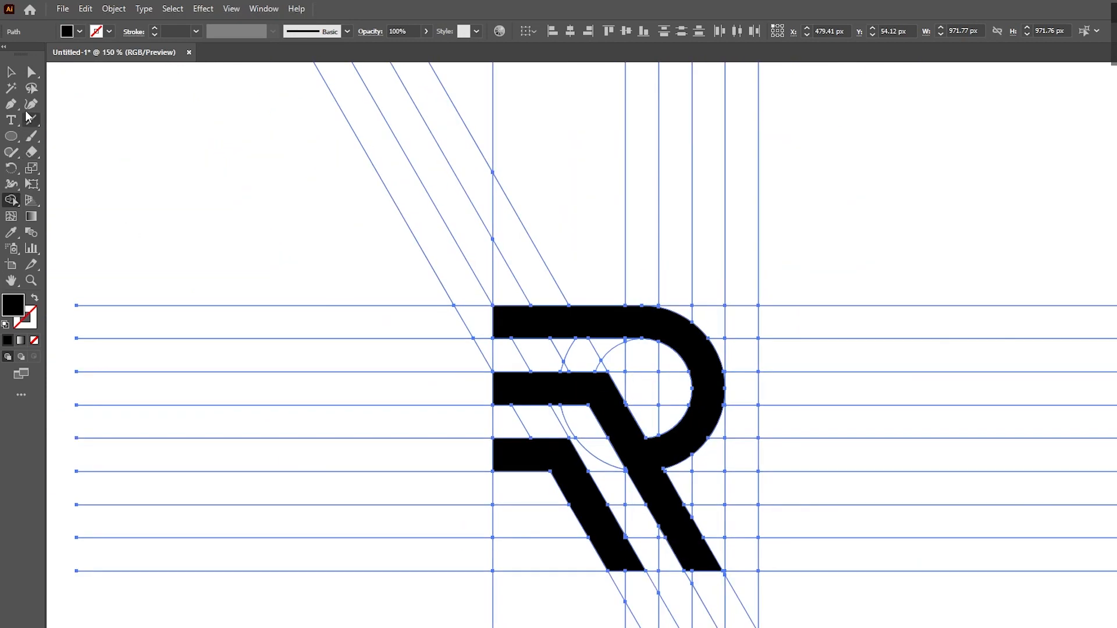
click(14, 77)
click(1008, 288)
drag(920, 275, 862, 215)
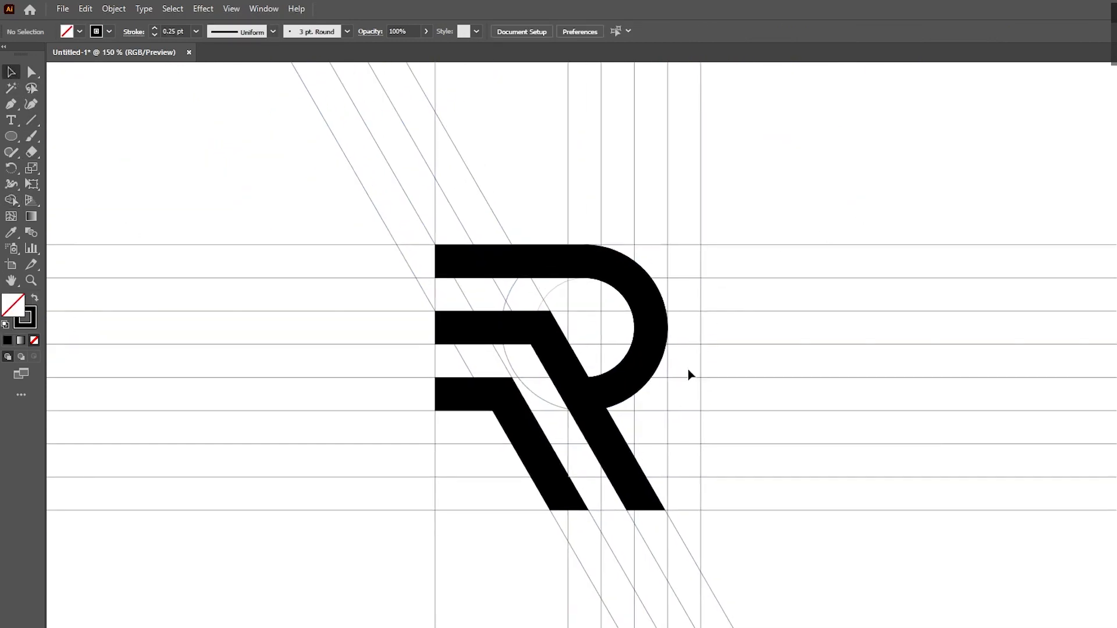
Move the R artwork and all its construction lines horizontally about 434 px toward the artboard's left edge
click(581, 380)
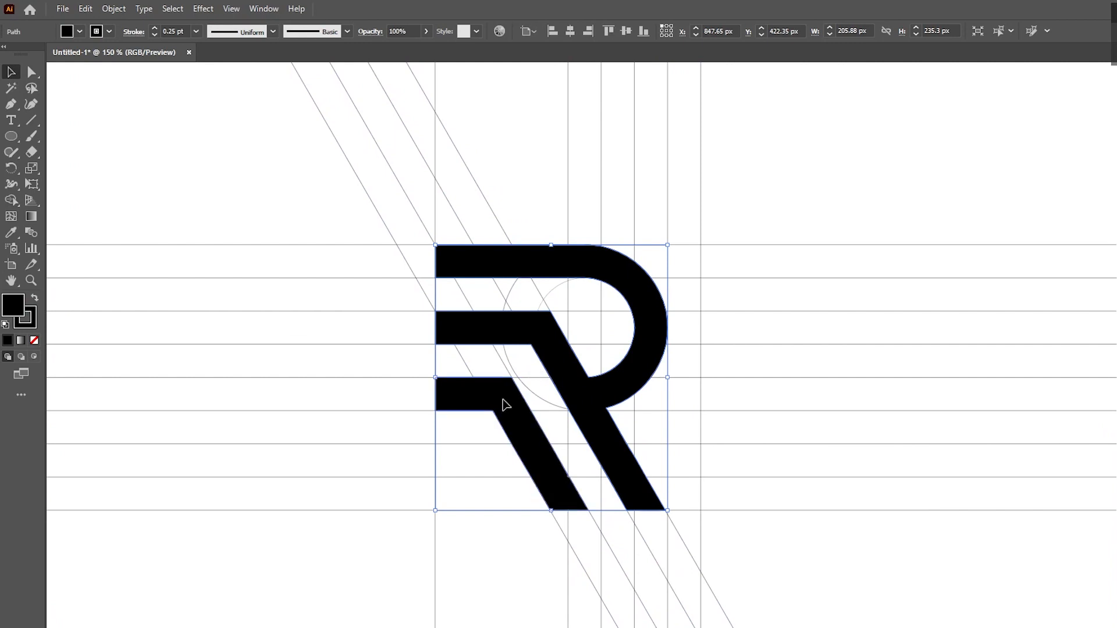
key(ctrl+0)
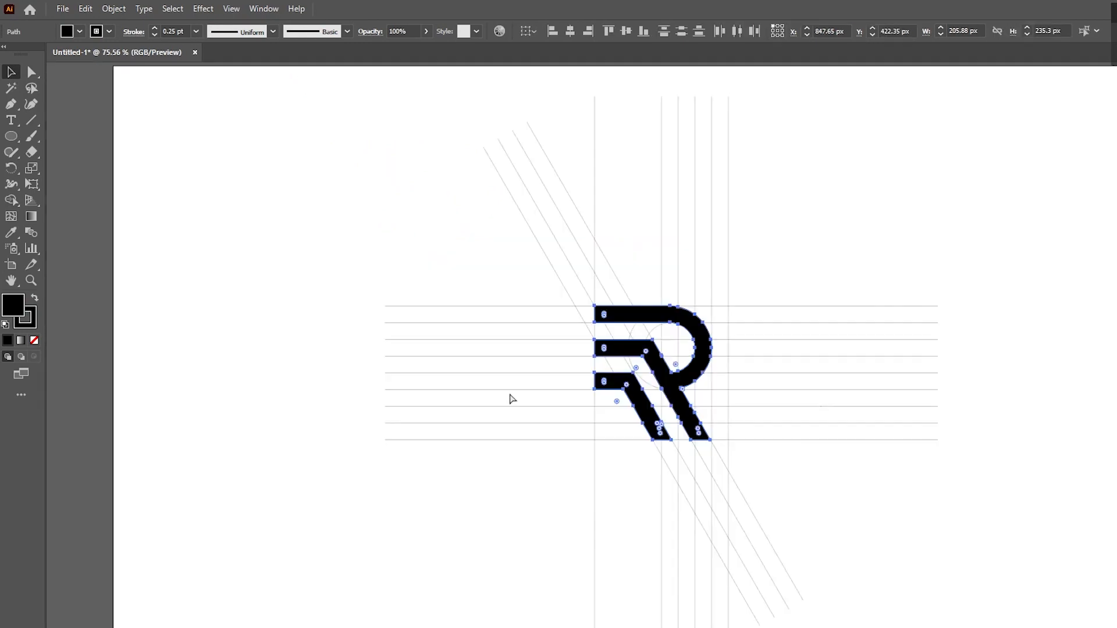
drag(340, 204, 889, 578)
drag(695, 306, 450, 305)
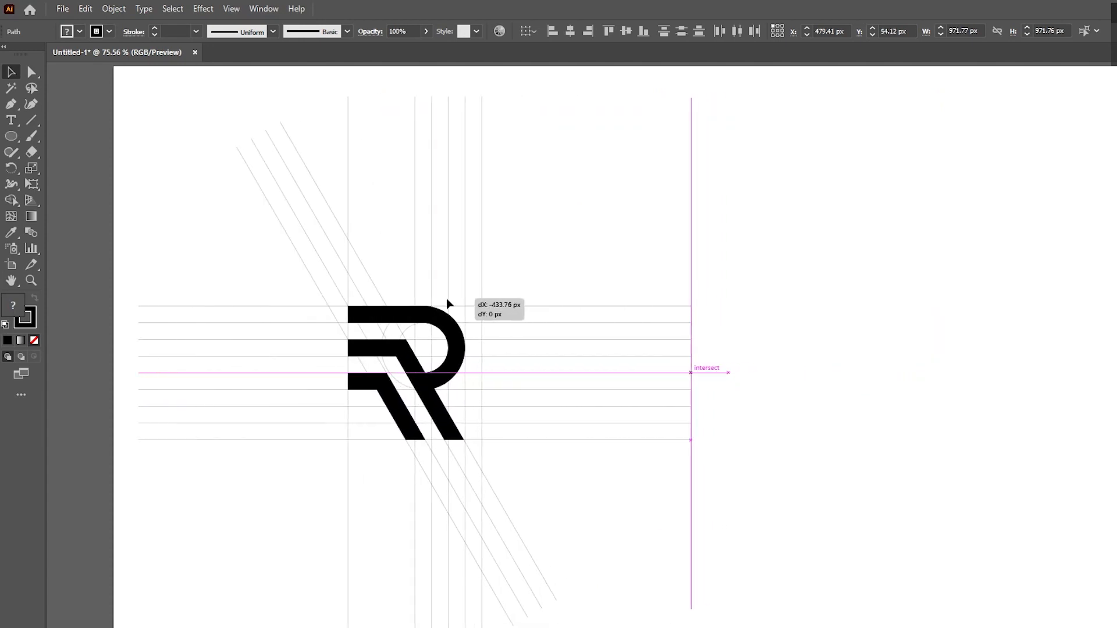
Duplicate only the black R shapes into the empty area right of the construction grid, about 705 px away
click(780, 268)
click(438, 320)
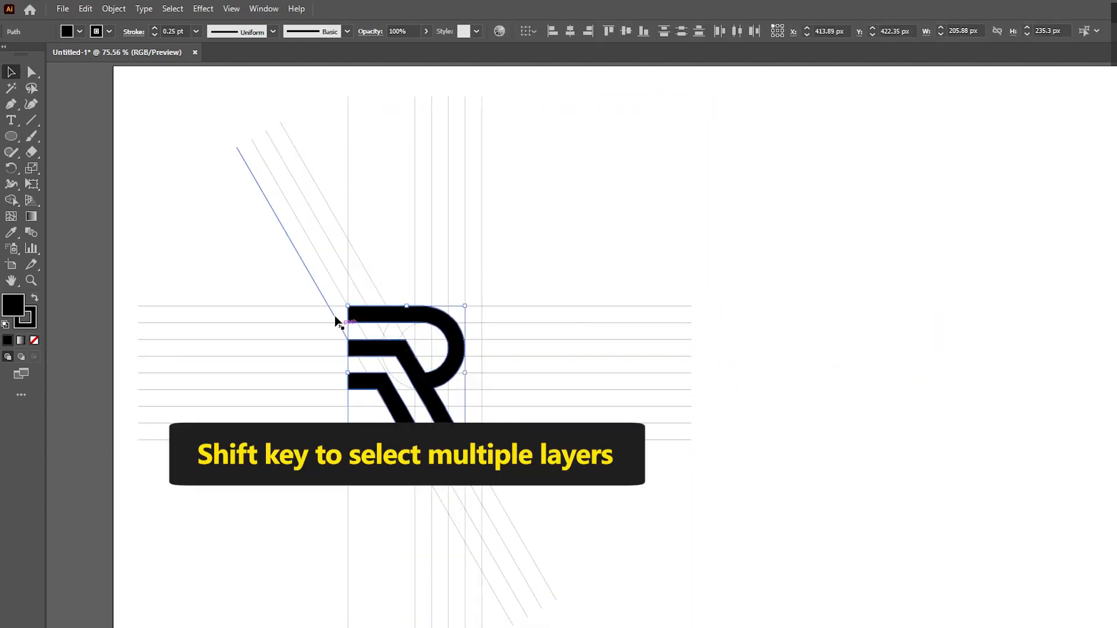
drag(389, 323, 789, 323)
Shorten the nine horizontal grid lines together by pulling their right endpoints inward, away from the copied R
key(a)
drag(618, 259, 721, 505)
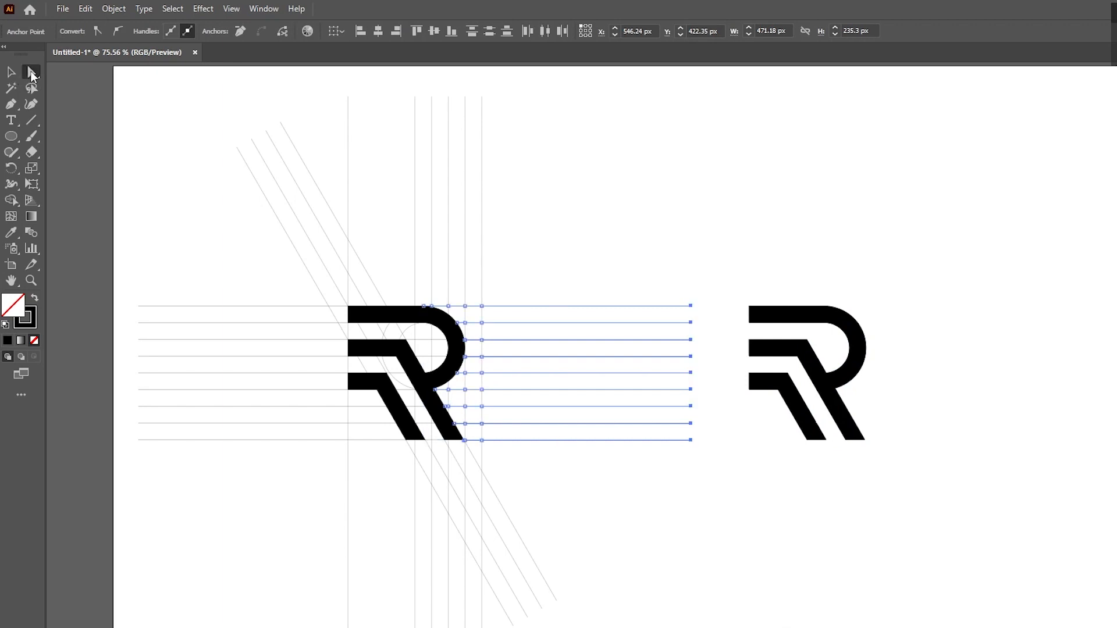
drag(626, 265, 722, 510)
drag(693, 442, 620, 440)
key(v)
click(826, 272)
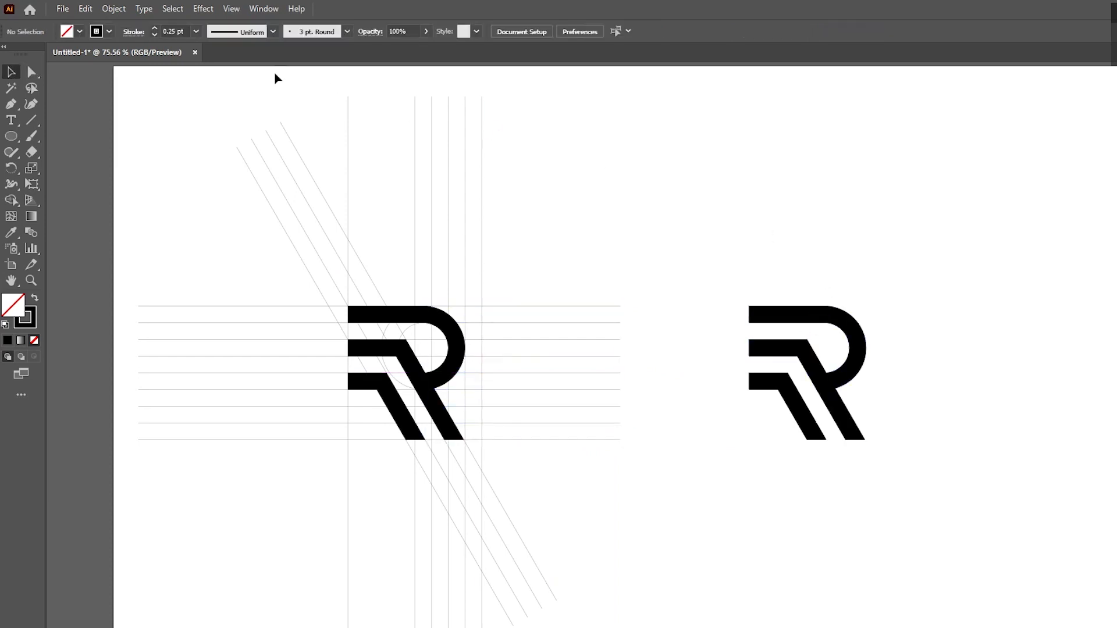
Add the text RANDOM LOGO beneath the copied R
click(11, 120)
click(693, 468)
key(BackSpace)
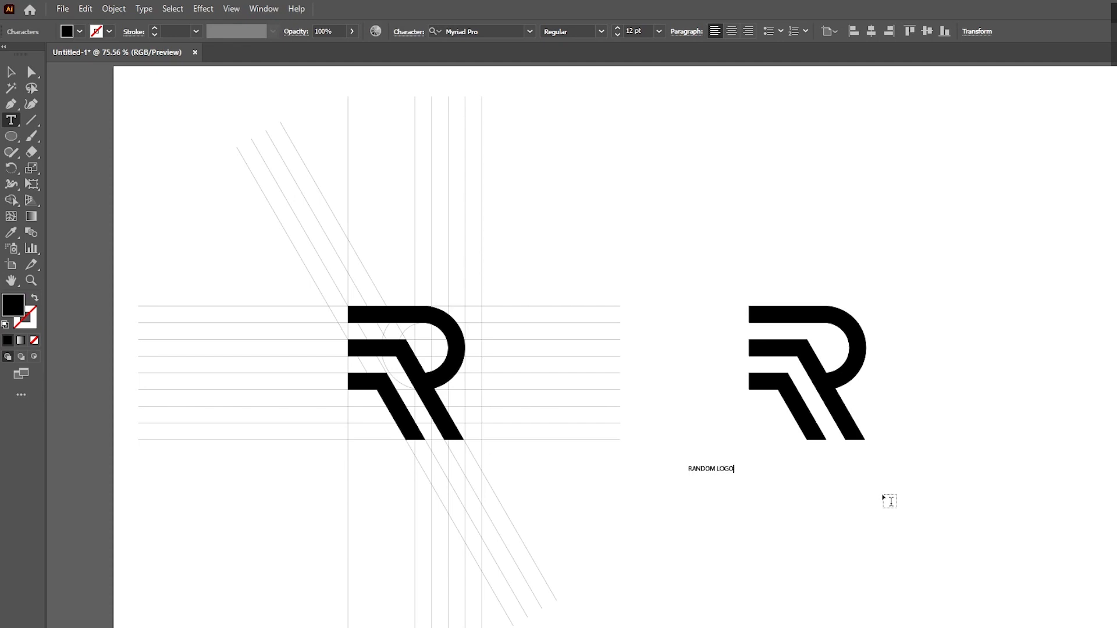
Set the RANDOM LOGO text in Manrope, enlarge it to about 41 pt and position it under the copied R
click(10, 72)
click(531, 32)
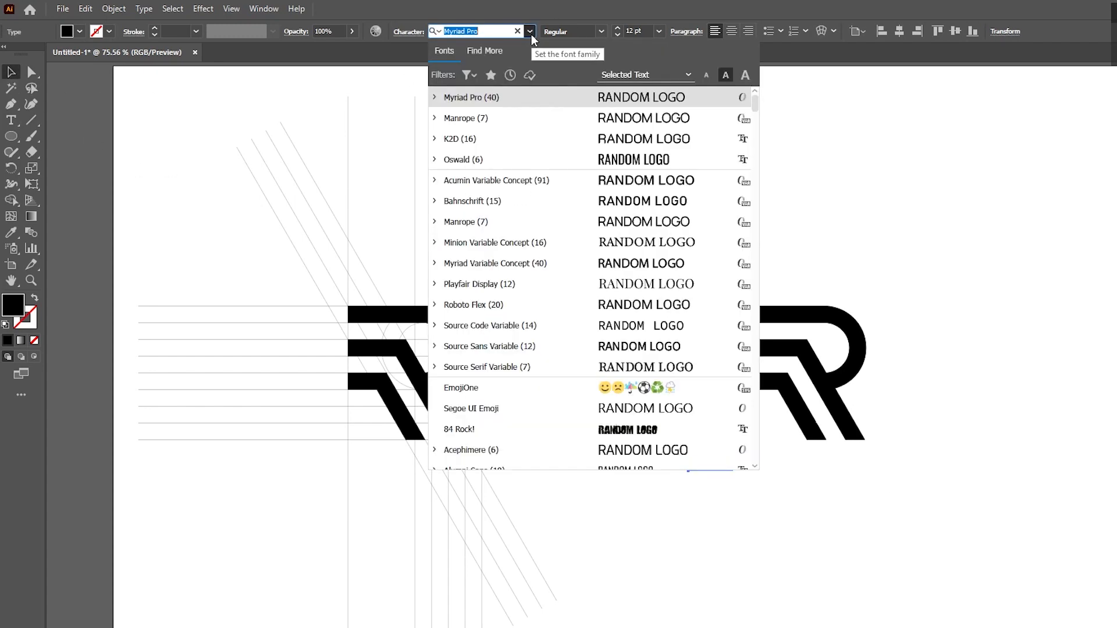
click(467, 120)
drag(736, 474, 893, 477)
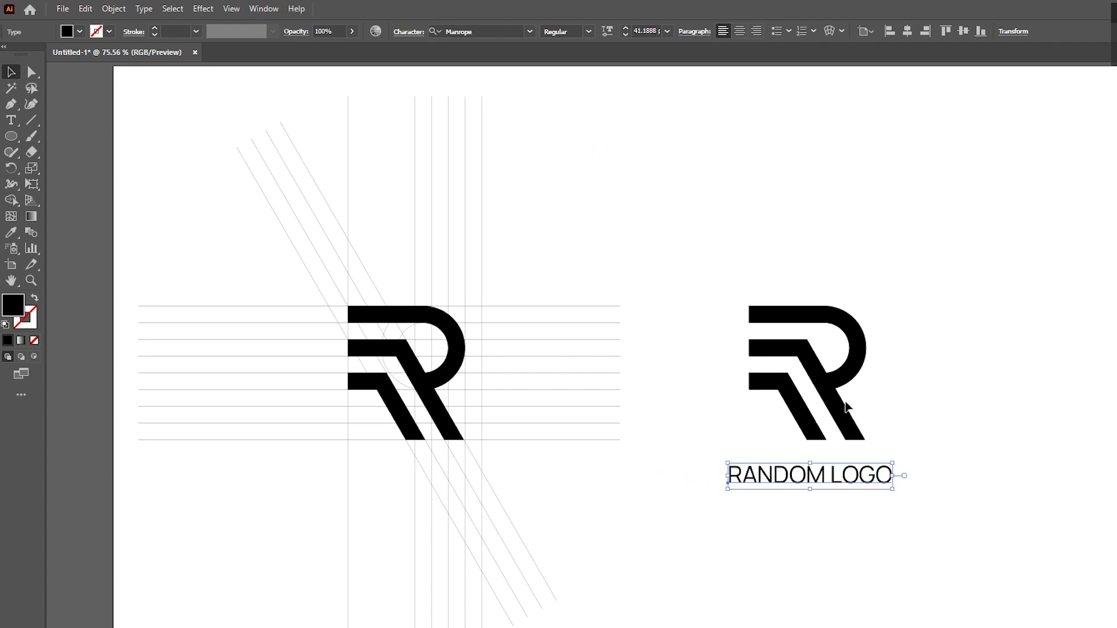
Make the RANDOM LOGO text Bold and set its tracking to 25
click(589, 32)
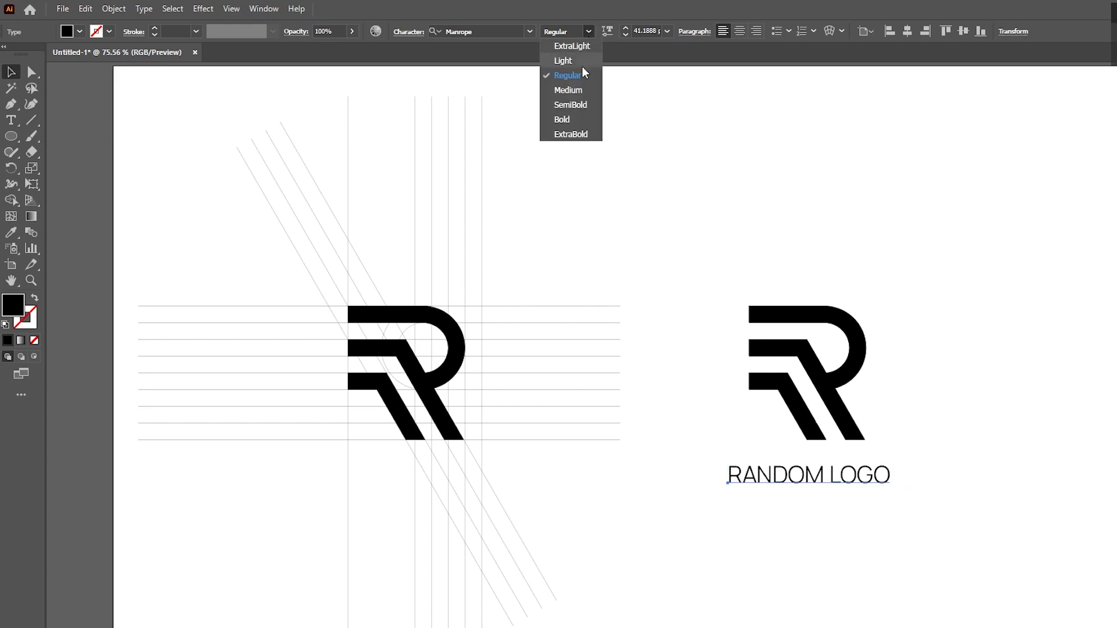
click(571, 114)
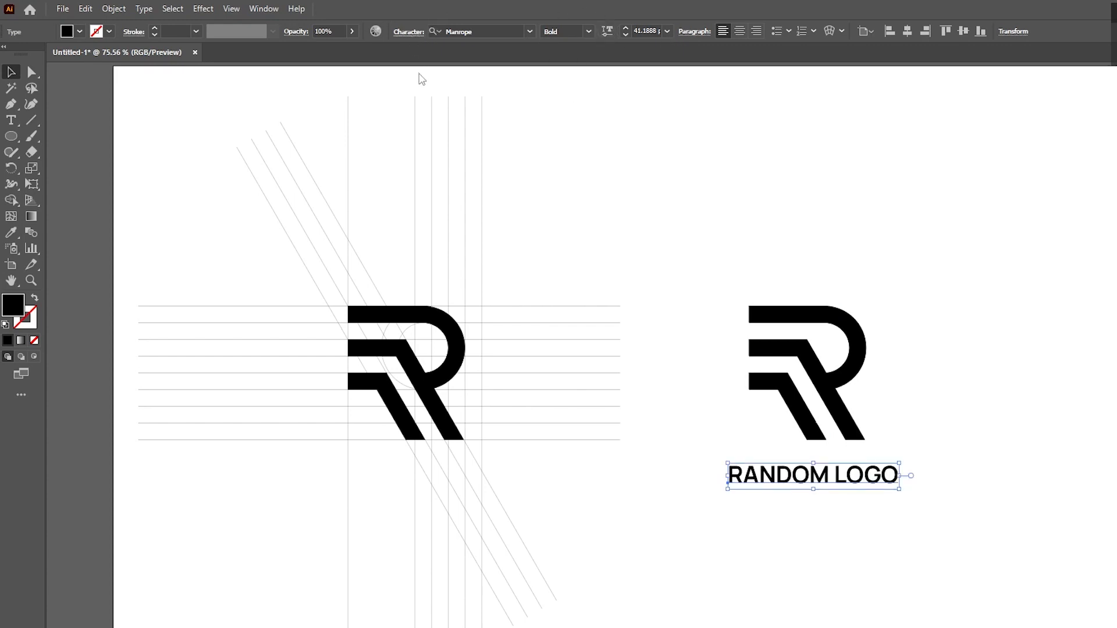
click(408, 31)
click(413, 113)
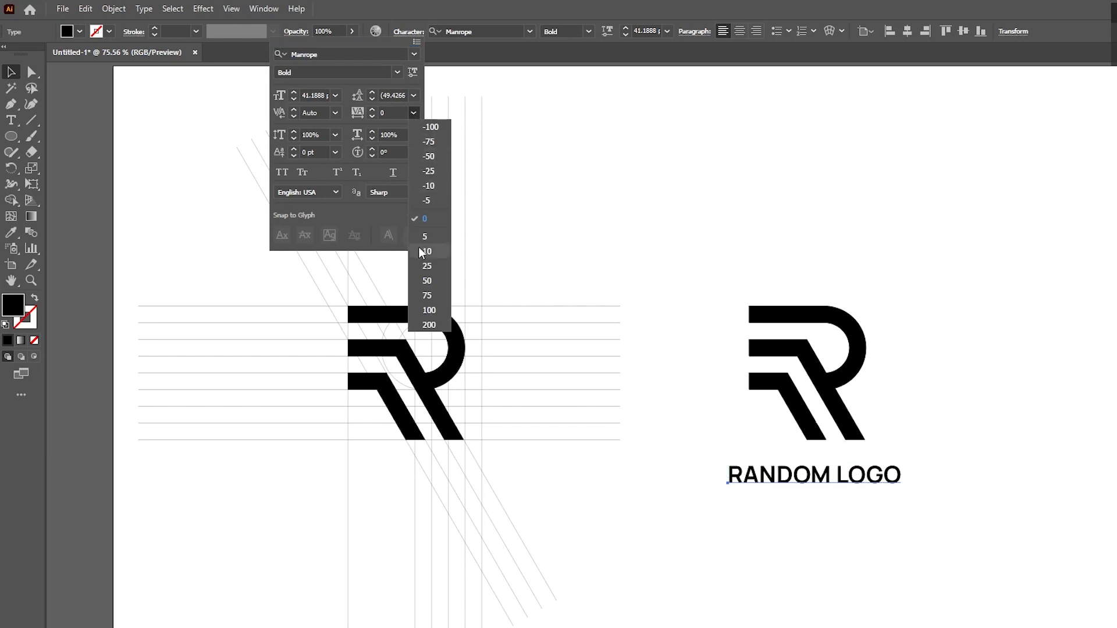
click(716, 272)
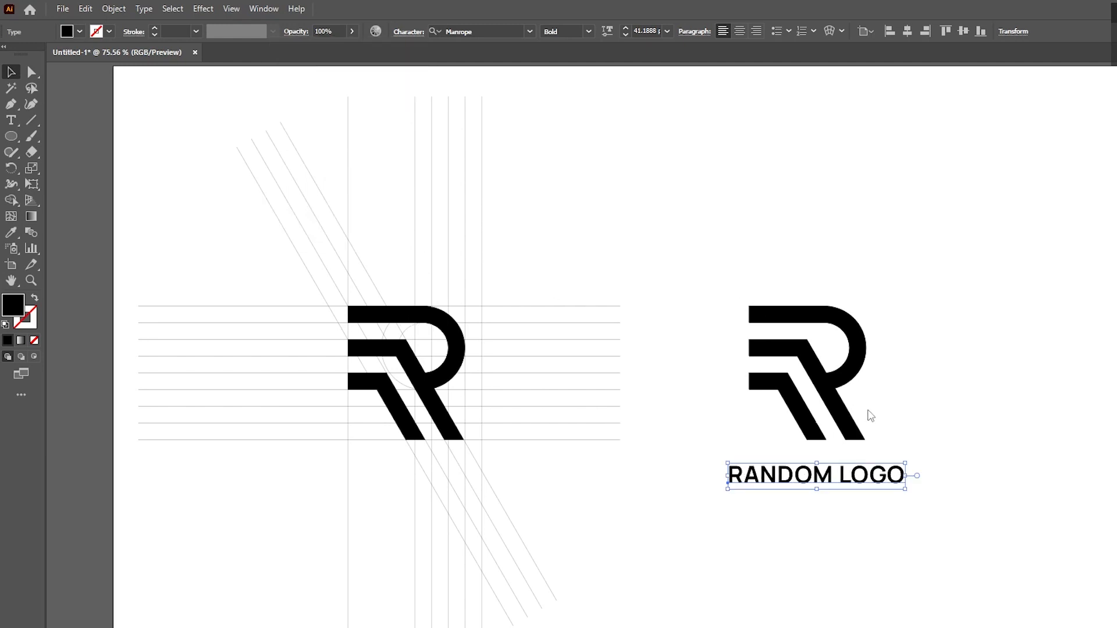
Group the black shapes of the copied R
drag(710, 273, 824, 433)
right_click(780, 310)
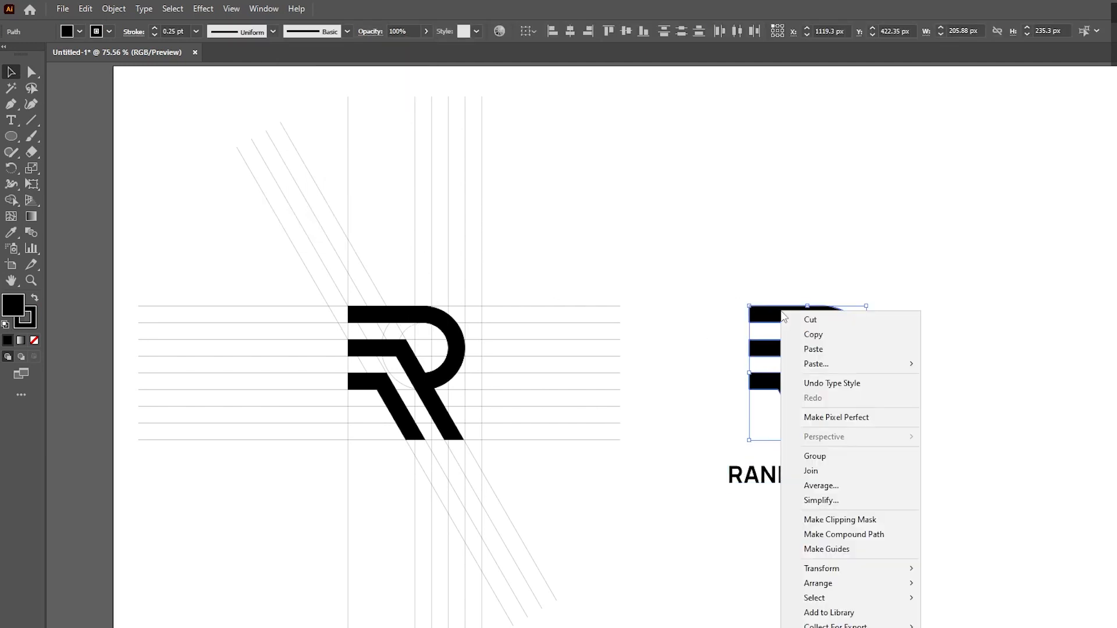
click(815, 456)
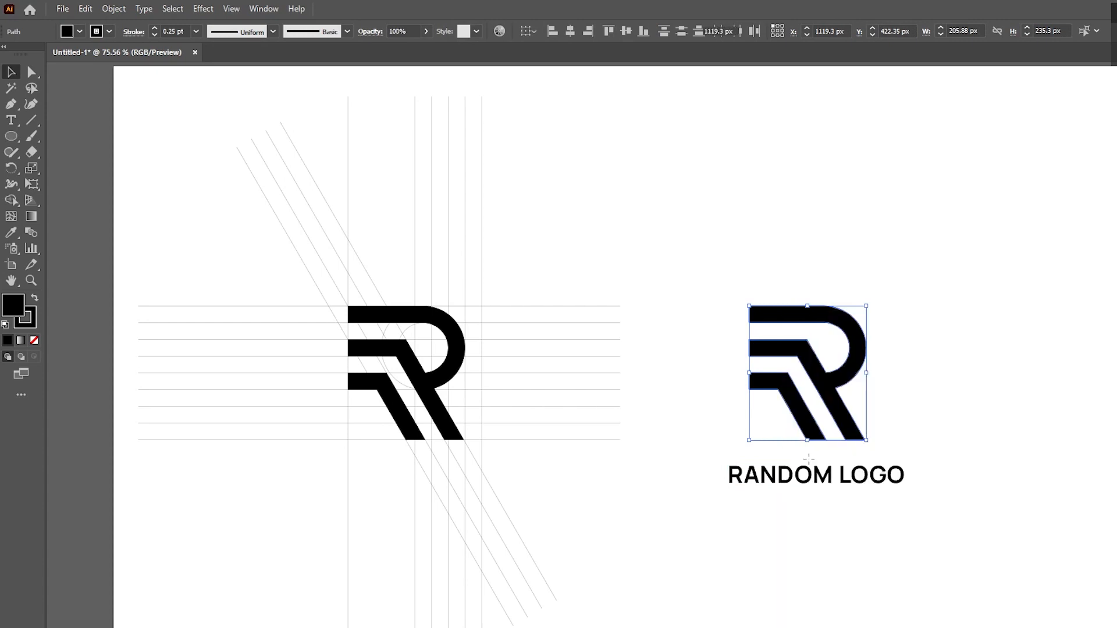
Center the RANDOM LOGO text horizontally under the grouped R, using the R as the key object
shift+click(837, 482)
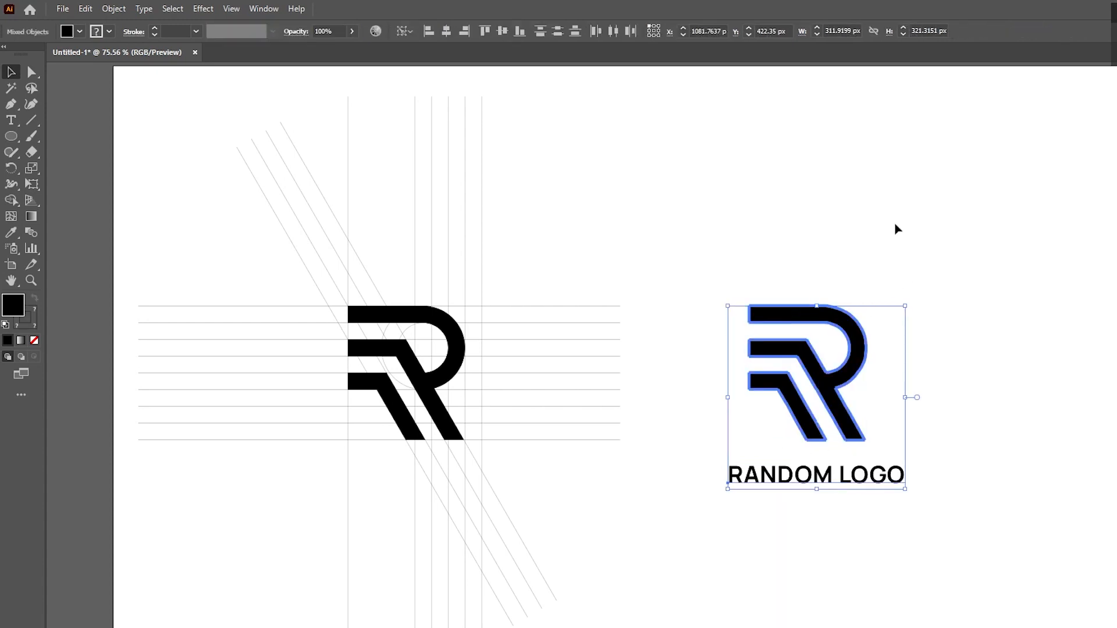
click(447, 30)
click(826, 196)
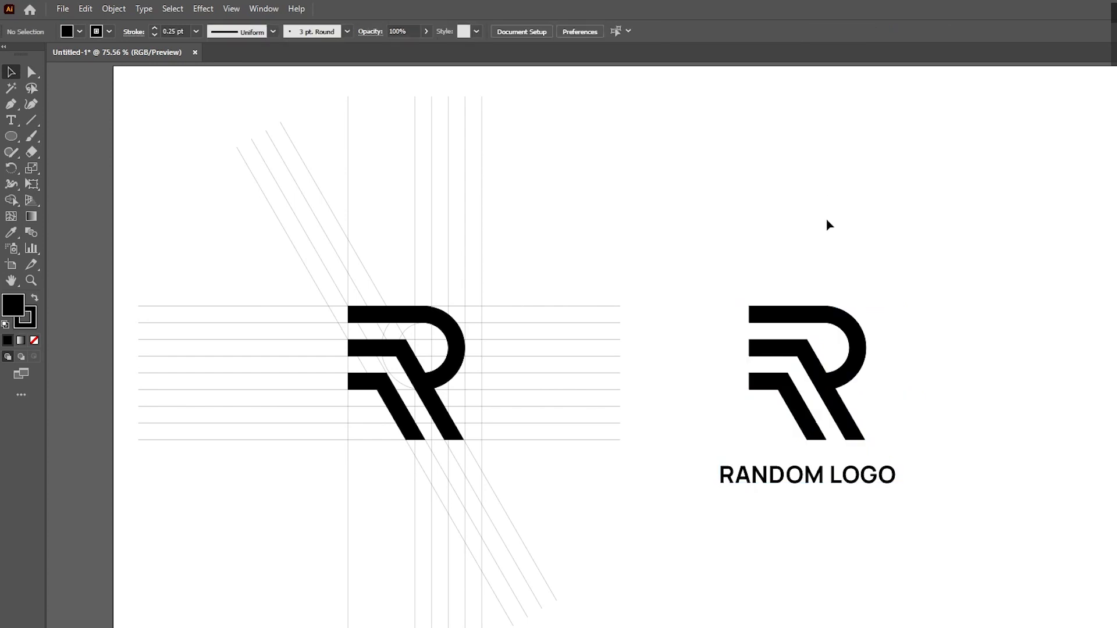
Duplicate the RANDOM LOGO text directly below itself and change the copy's wording to YOUR SLOGAN HERE
click(843, 477)
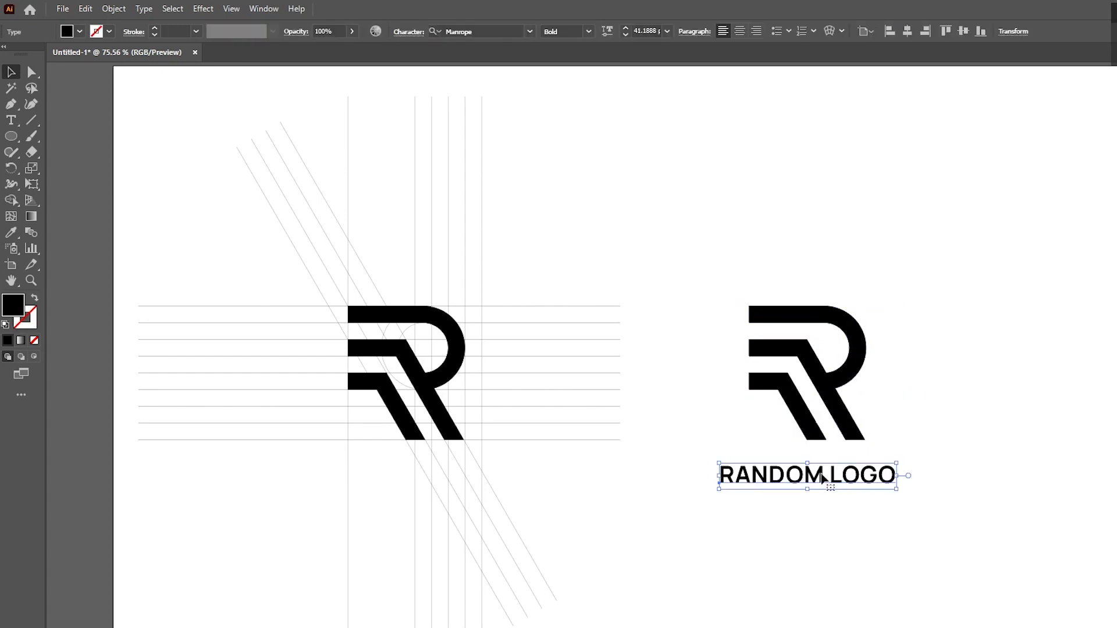
drag(823, 478, 823, 508)
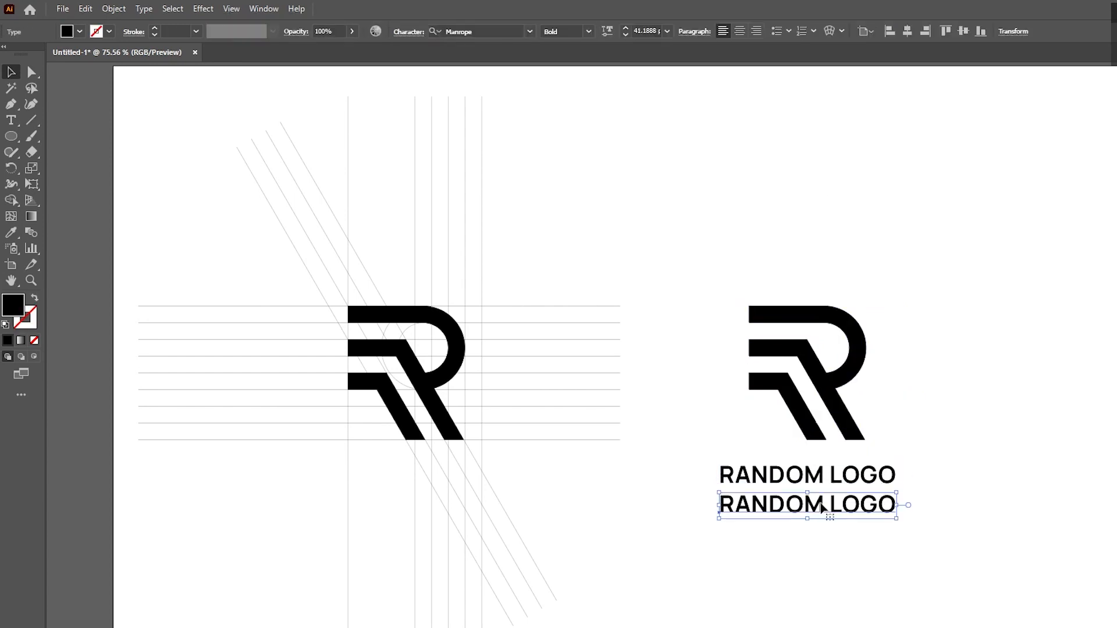
triple_click(804, 506)
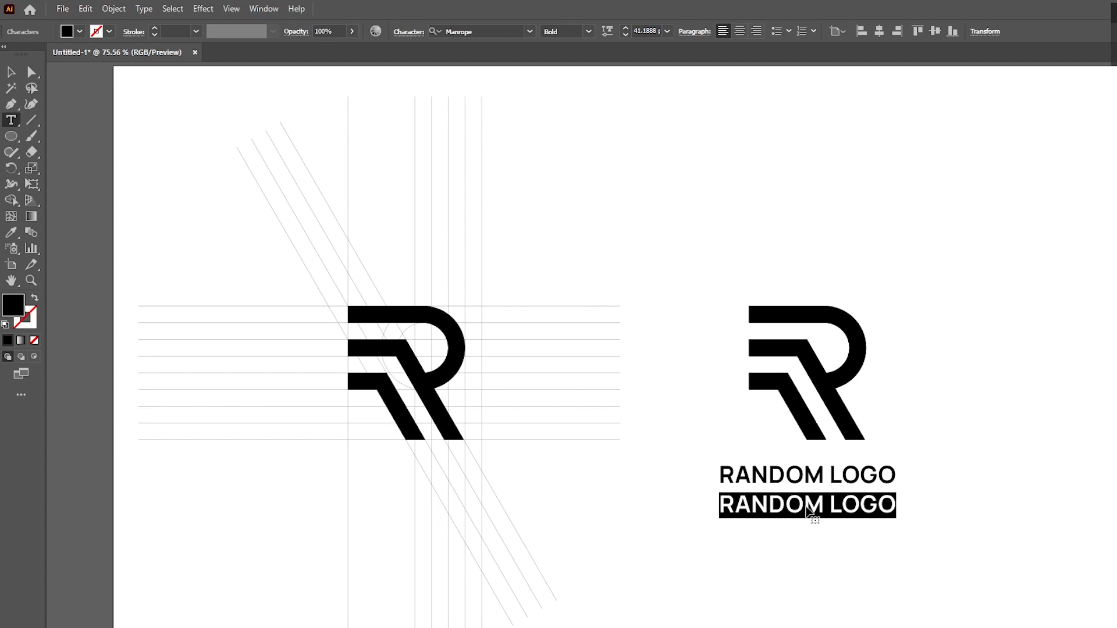
text(YOUR SLOGAN HERE)
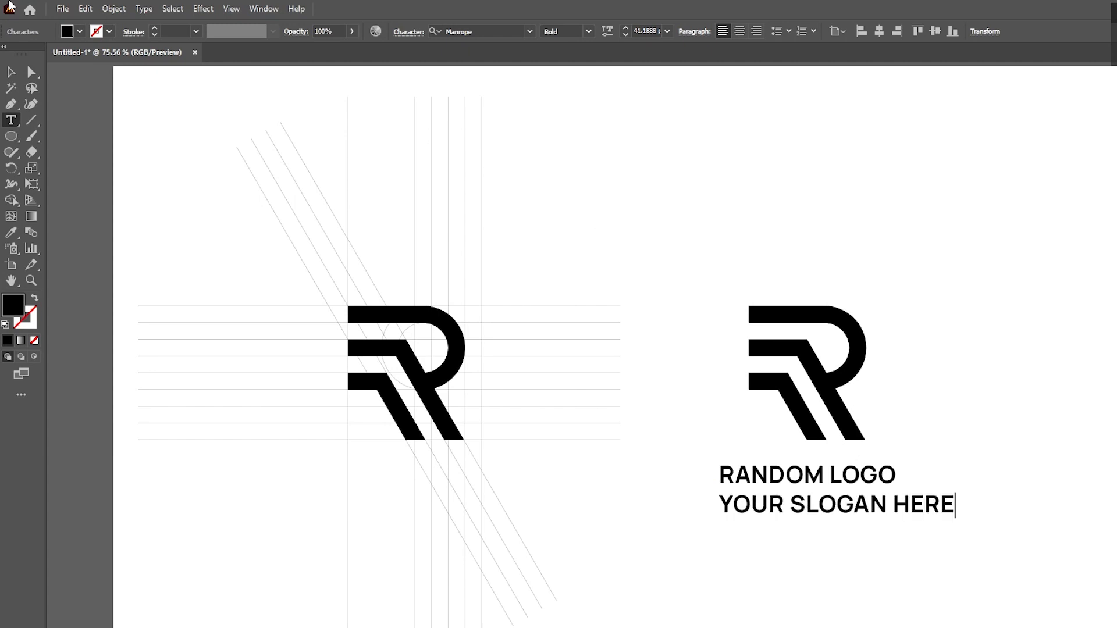
Center-align the slogan's paragraph and set its font to Light at 24 pt
click(10, 71)
click(739, 31)
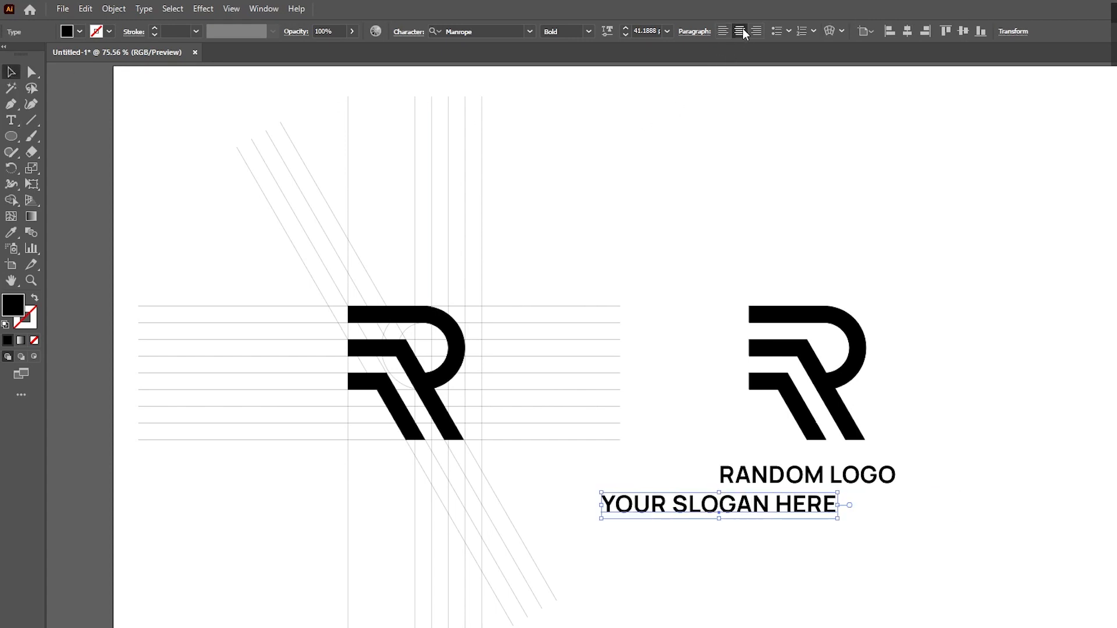
click(589, 31)
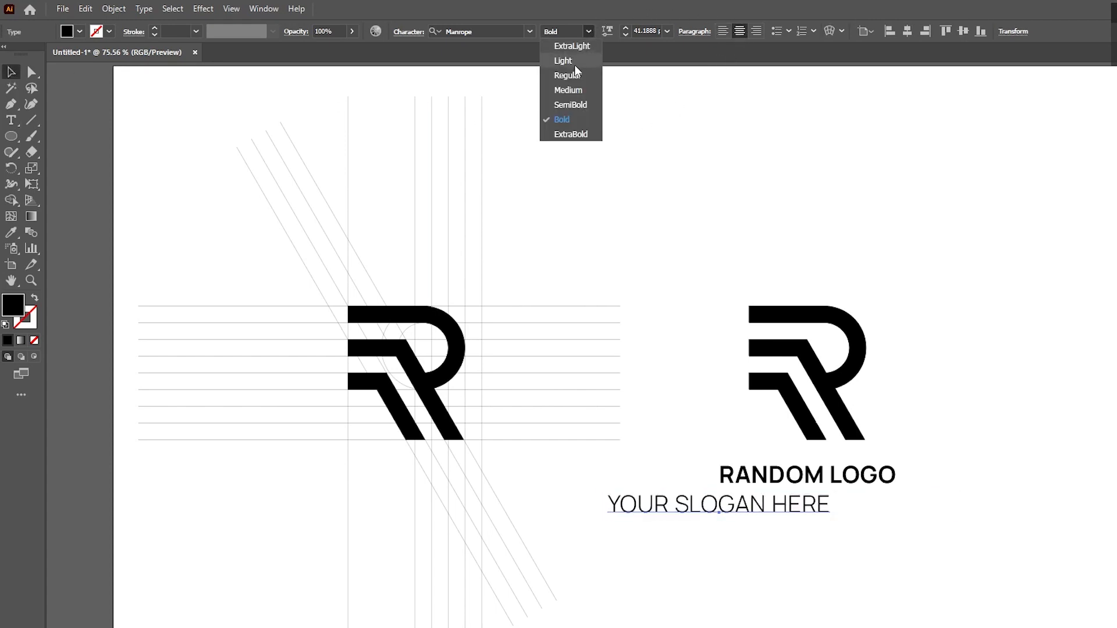
click(574, 64)
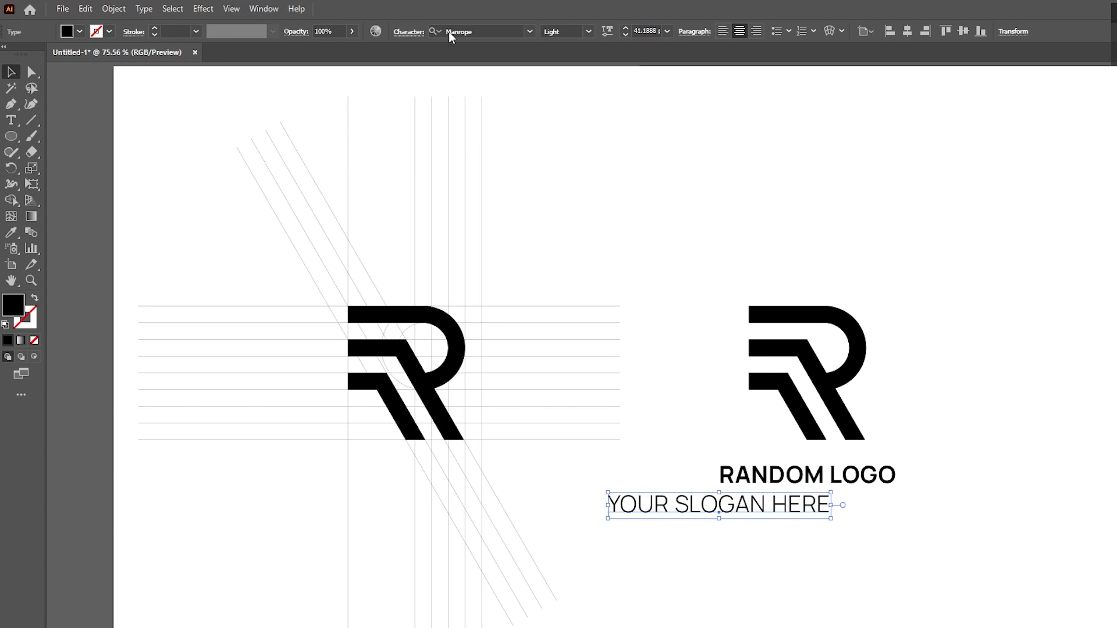
click(668, 32)
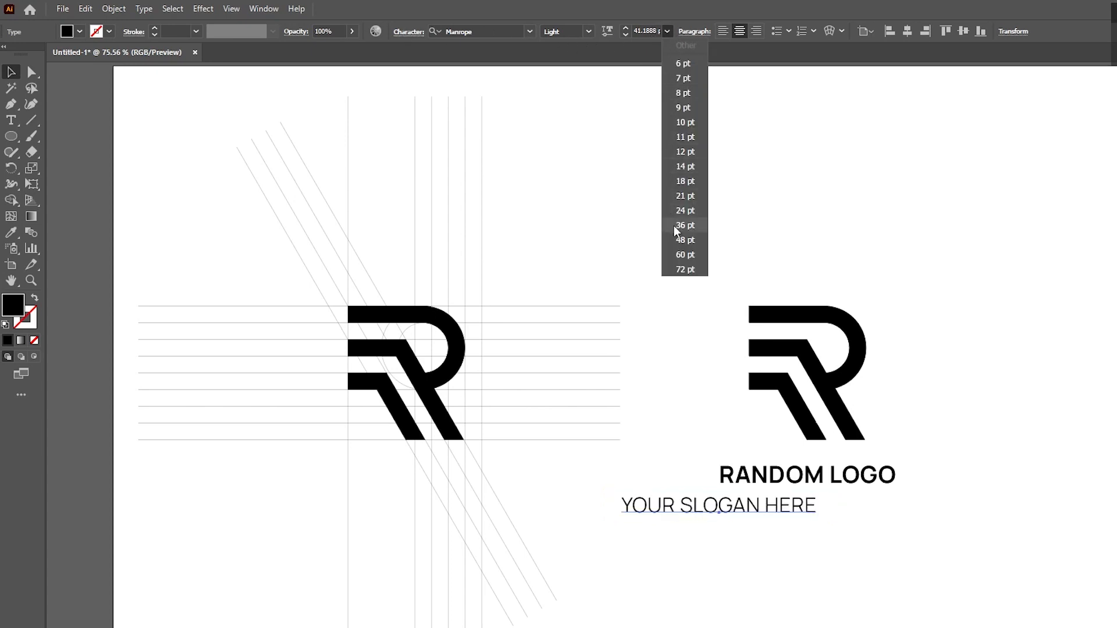
click(676, 210)
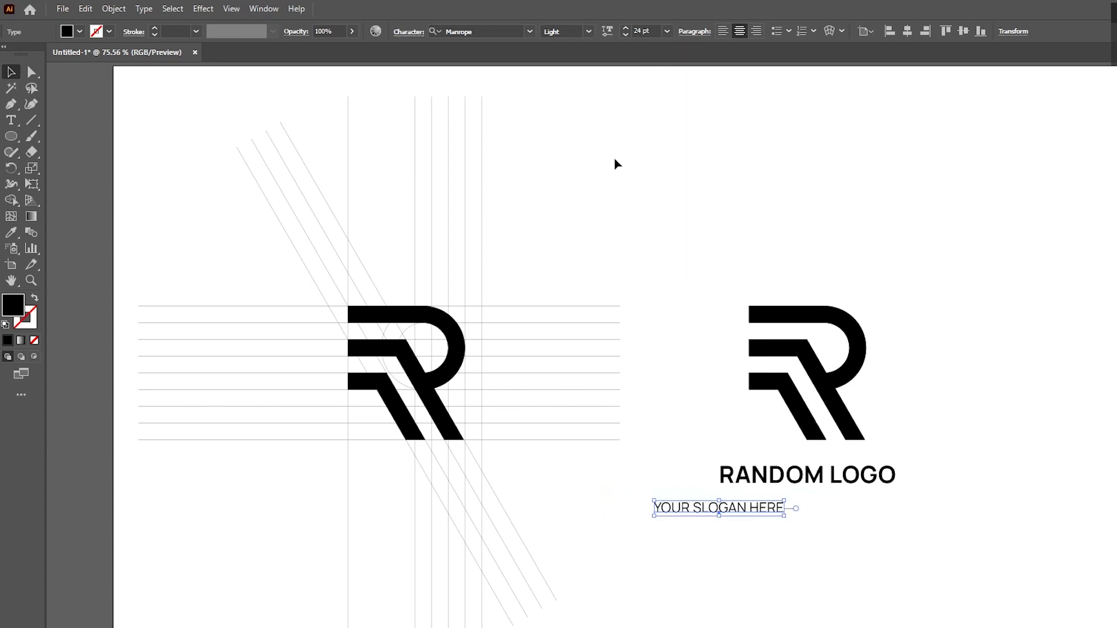
Set the slogan text's tracking to 200
click(406, 33)
click(413, 115)
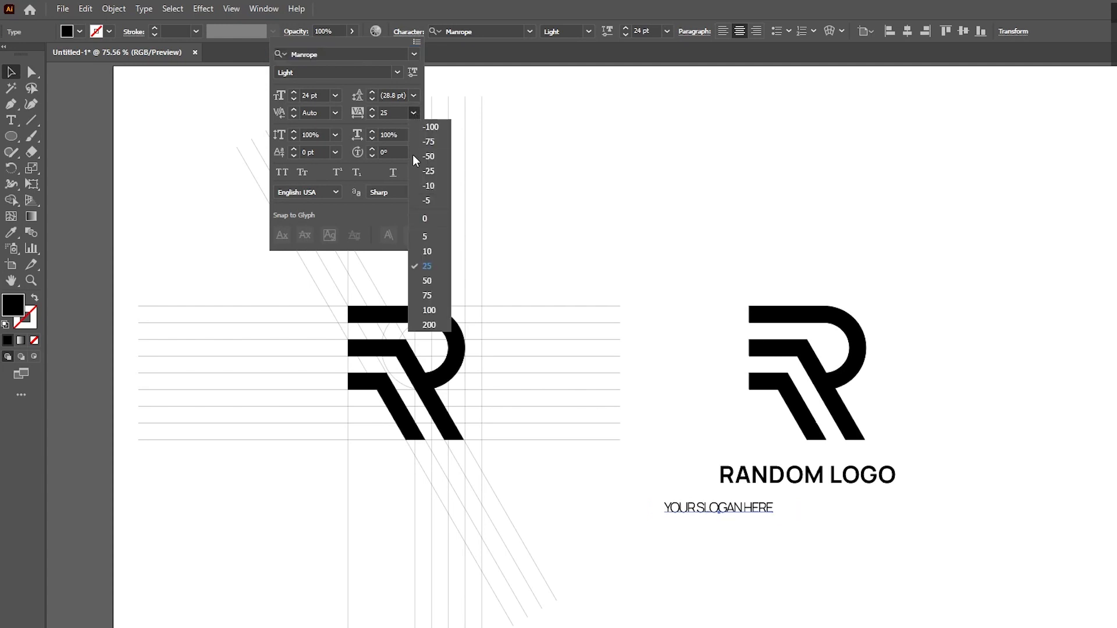
click(428, 329)
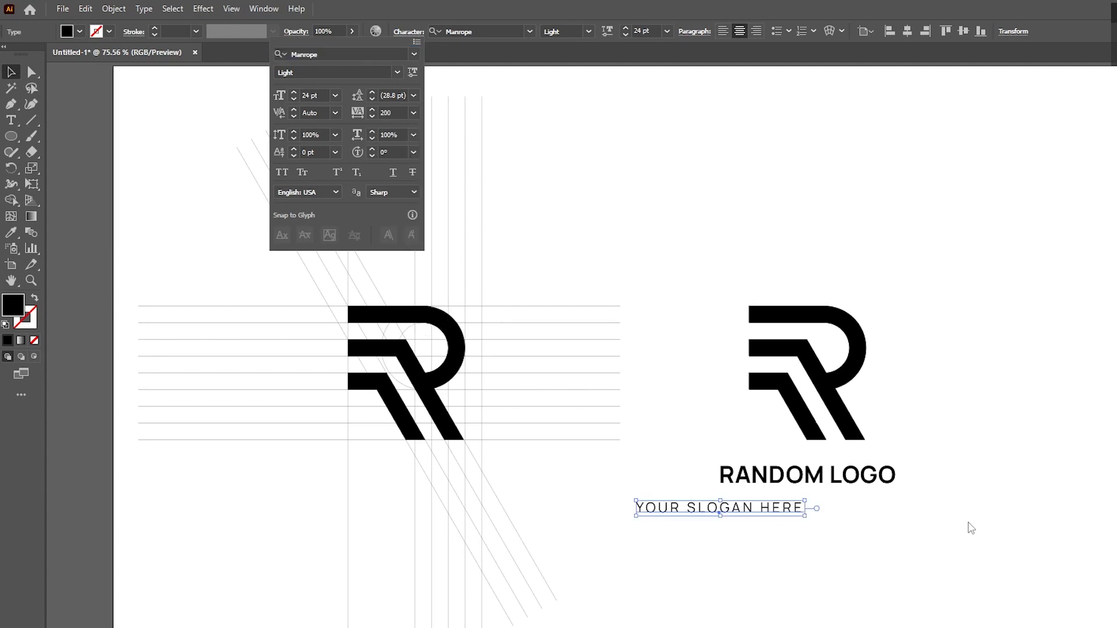
Move the slogan directly beneath RANDOM LOGO and raise its font size by two increments
click(787, 518)
drag(786, 508, 863, 510)
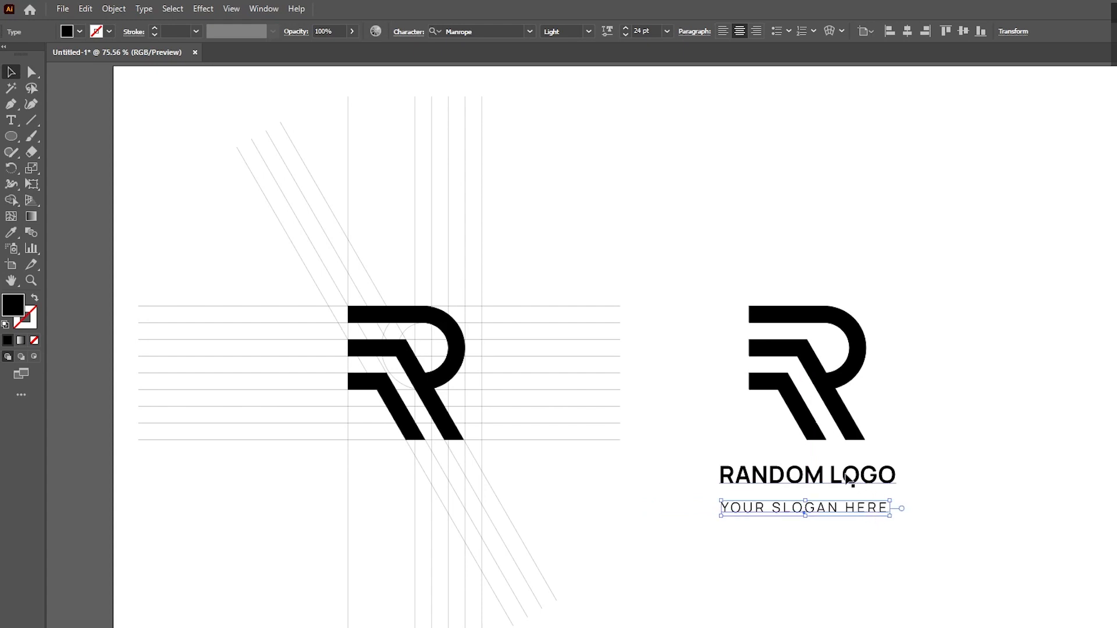
click(625, 28)
click(625, 28)
Select the RANDOM LOGO text together with the slogan
shift+click(814, 472)
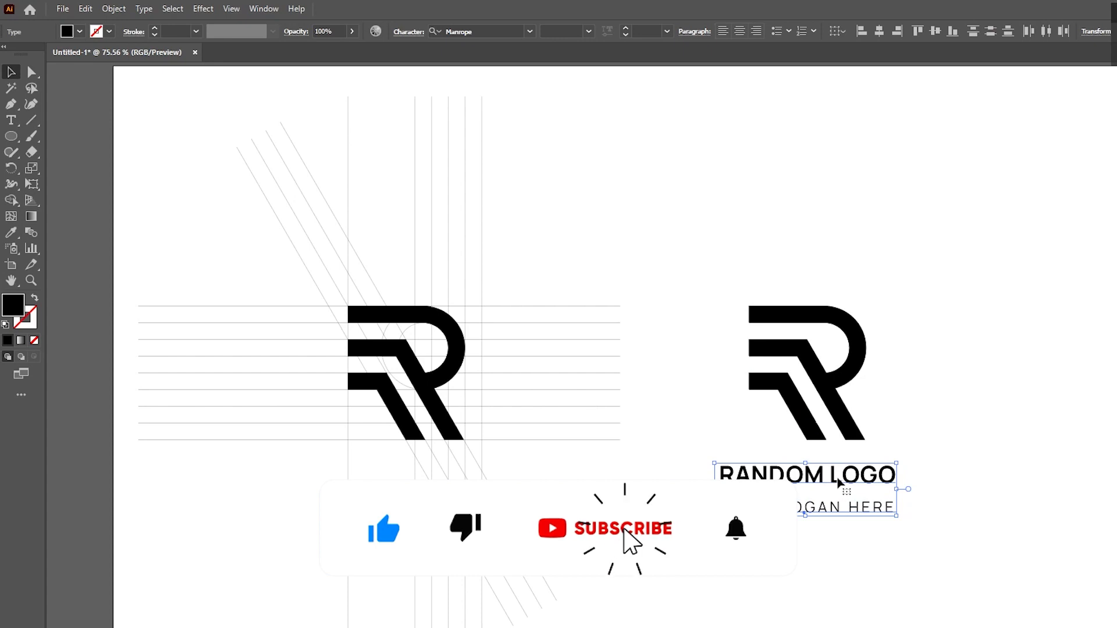